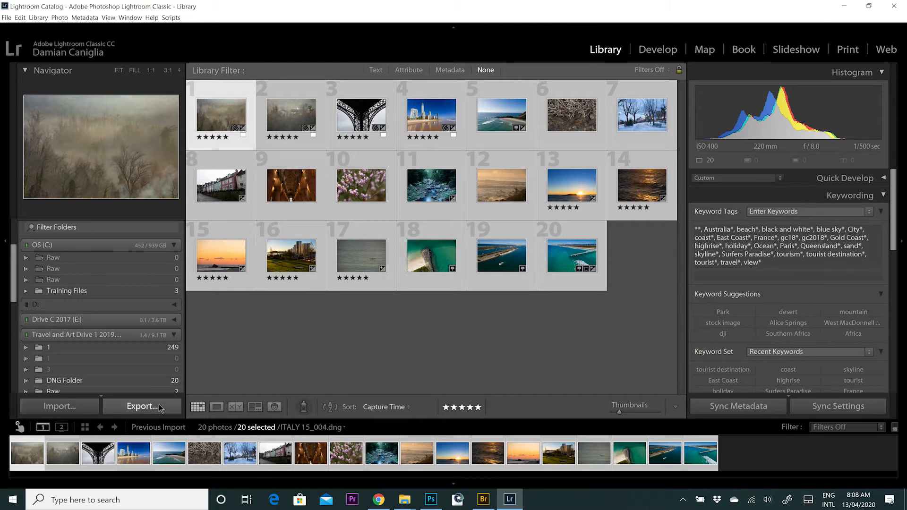
- Open the export settings for the 20 selected photos and set the export to a specific folder on the hard drive
click(9, 19)
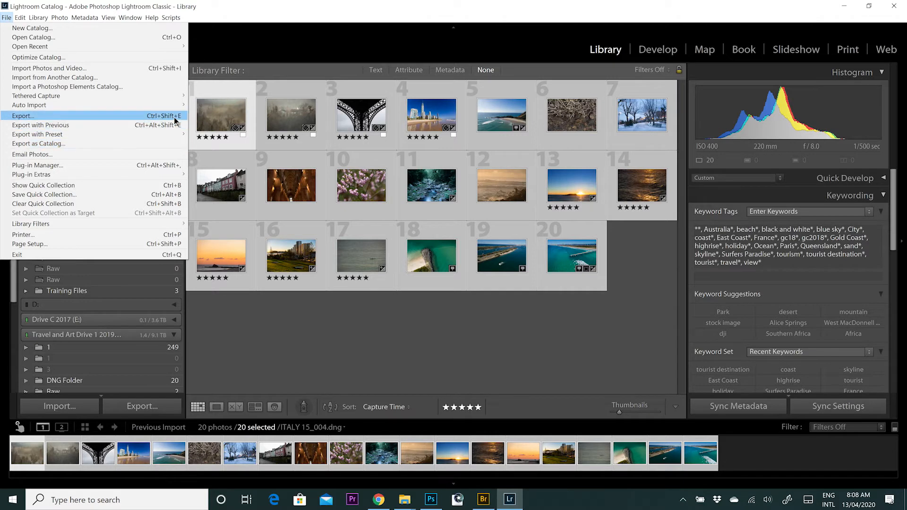
click(199, 365)
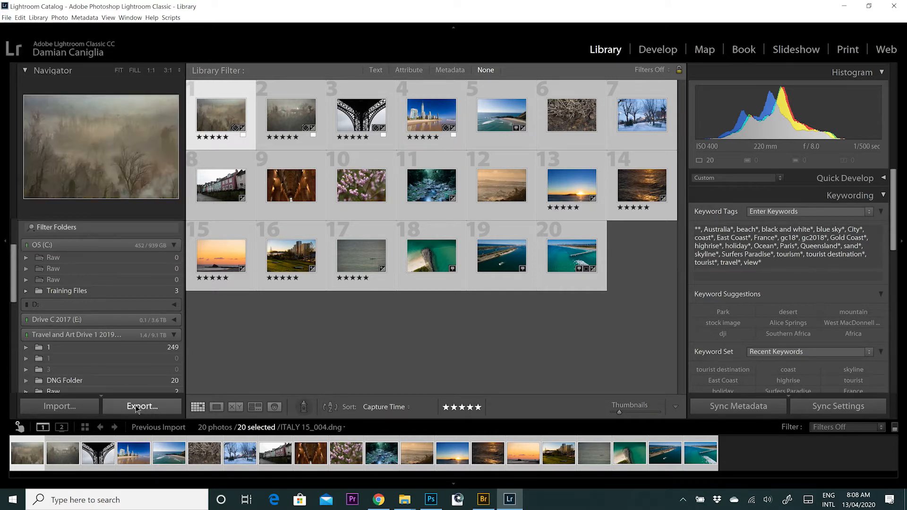
click(139, 409)
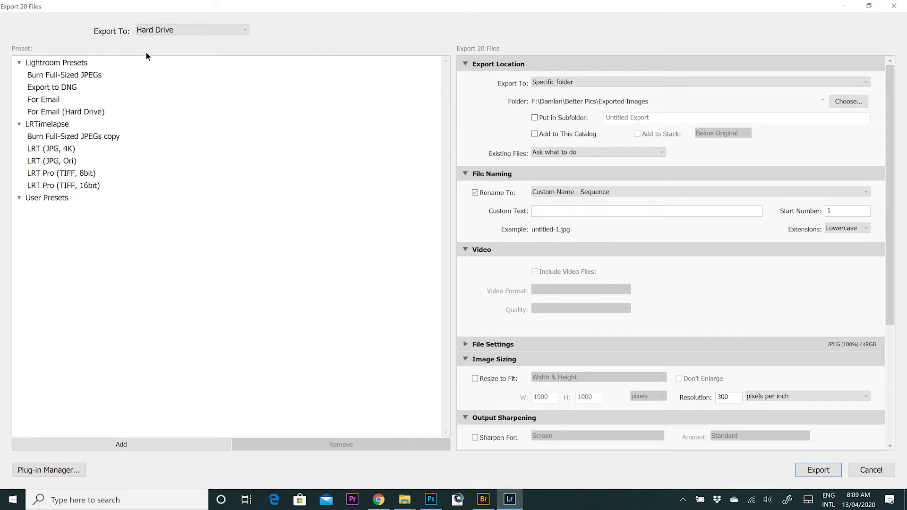
click(197, 30)
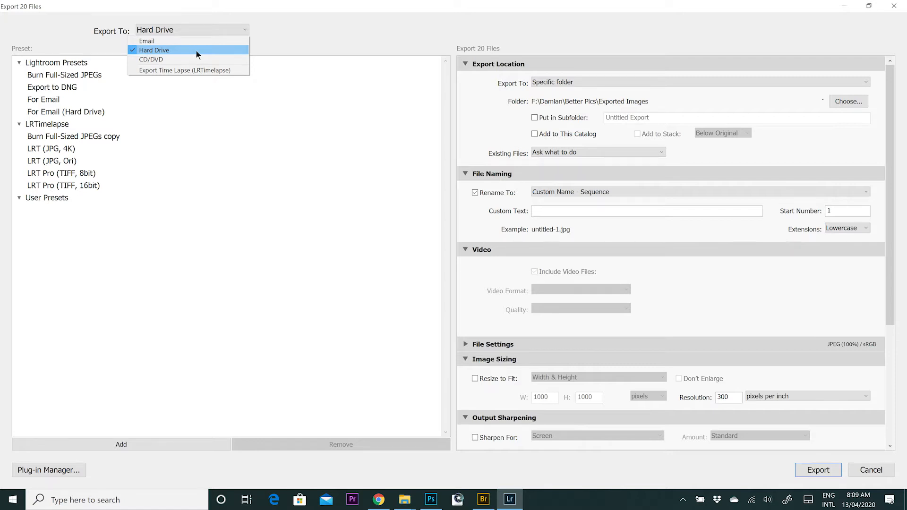
click(197, 50)
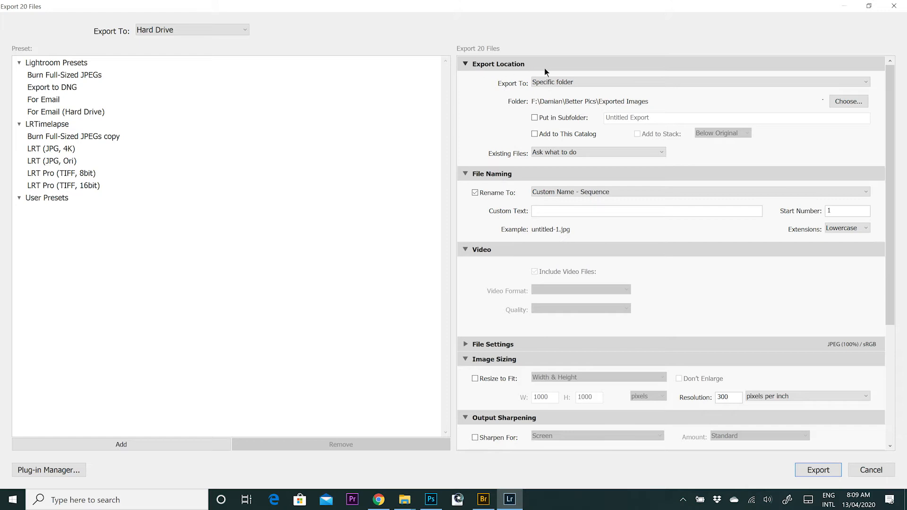
click(585, 82)
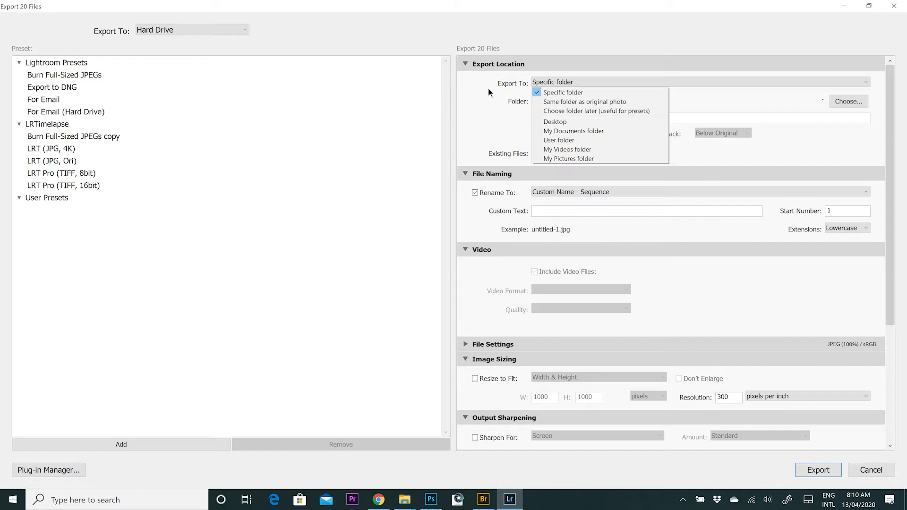
click(586, 92)
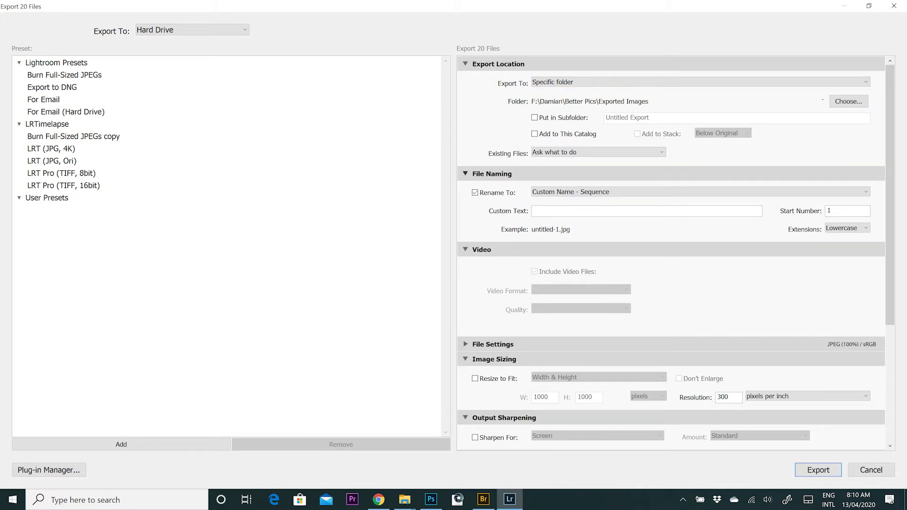
- Browse to Better Pics > Exported Images for the export location and create a folder named Full Resolution Images there
click(856, 103)
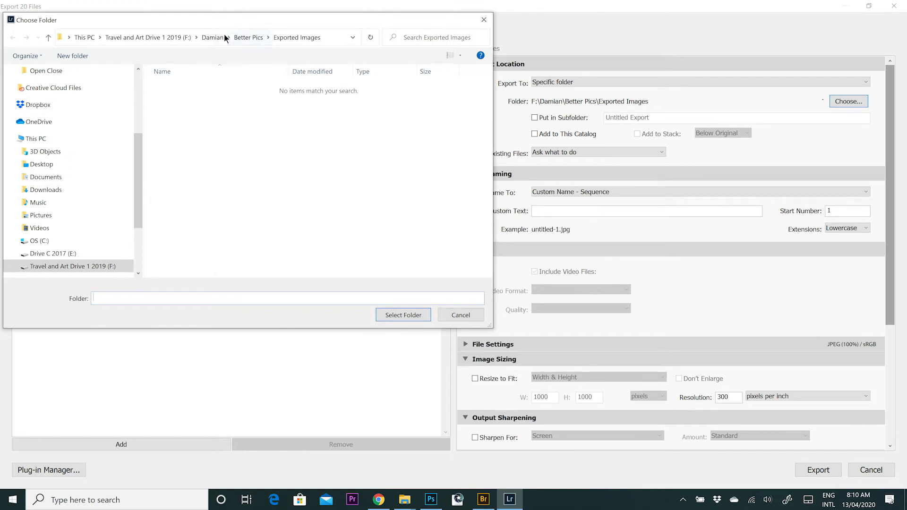
click(252, 37)
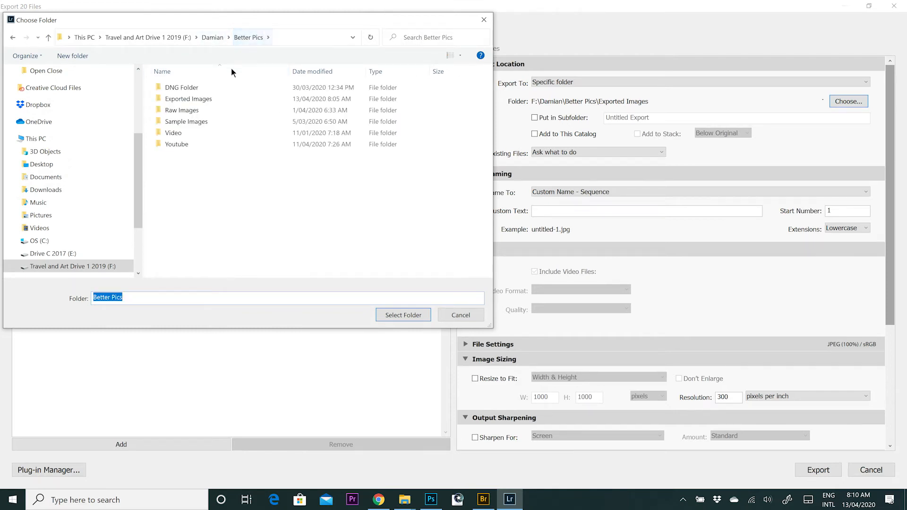
double_click(211, 100)
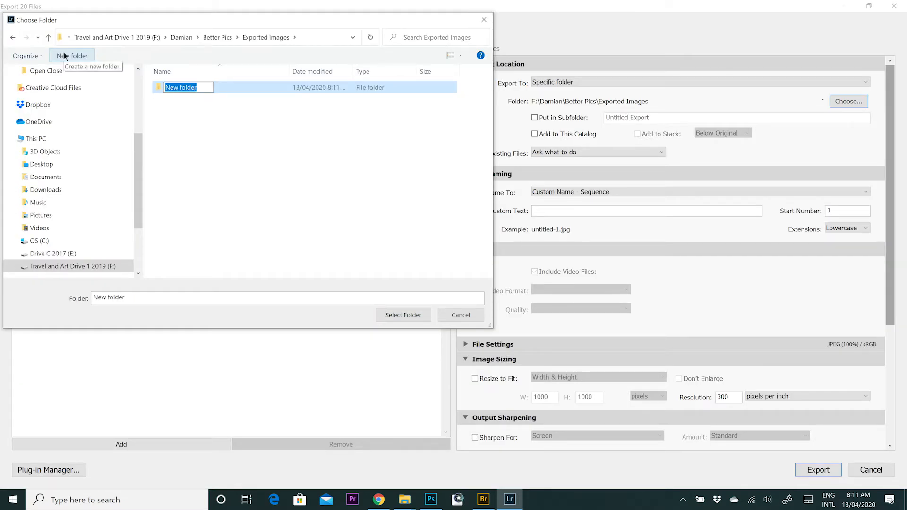
text(Fu)
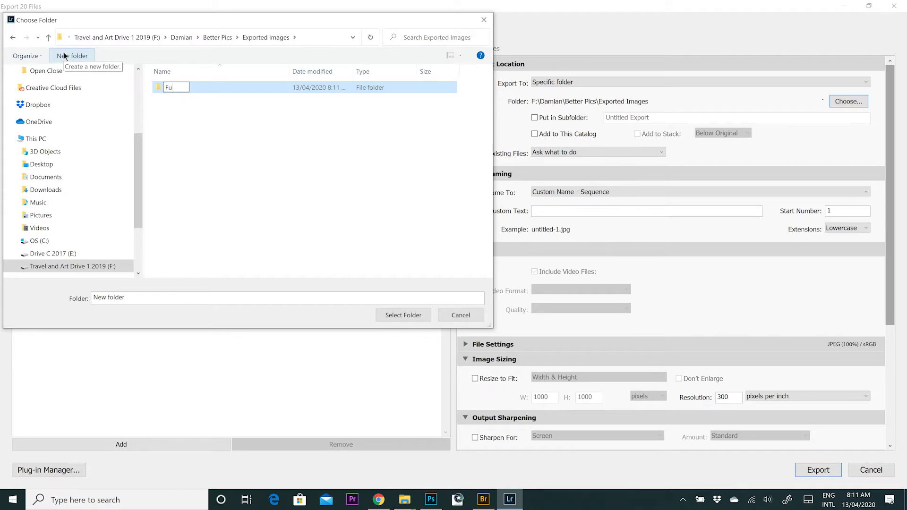
text(ll Resolution)
text(Images)
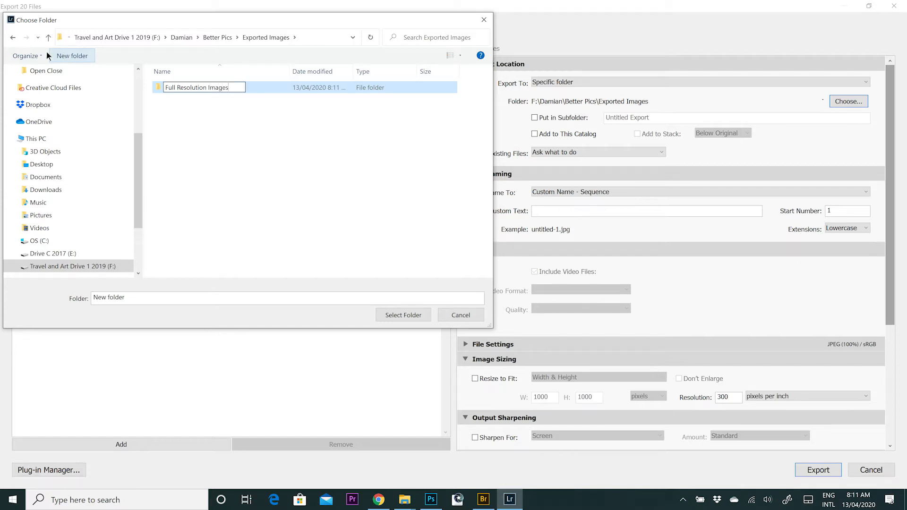
key(Return)
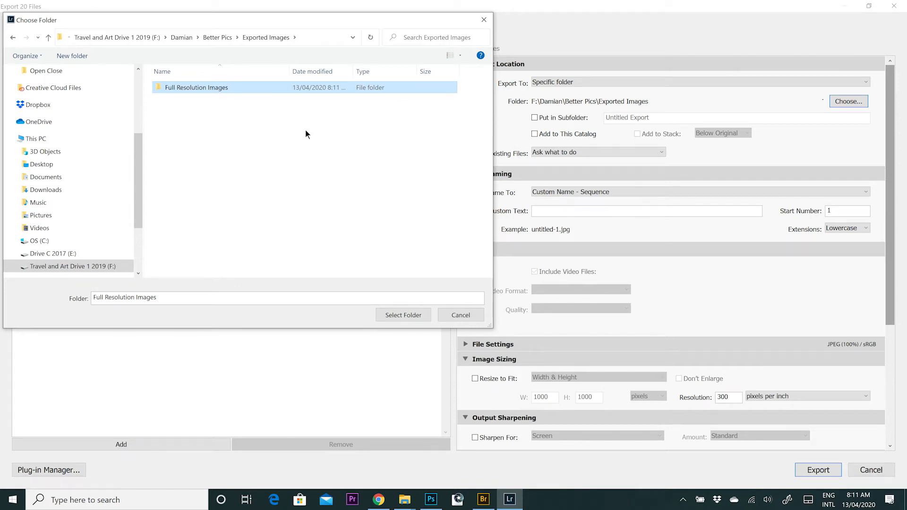
- Create three more folders inside Exported Images, named Web Resolution, Instagram and Client Proof
click(83, 60)
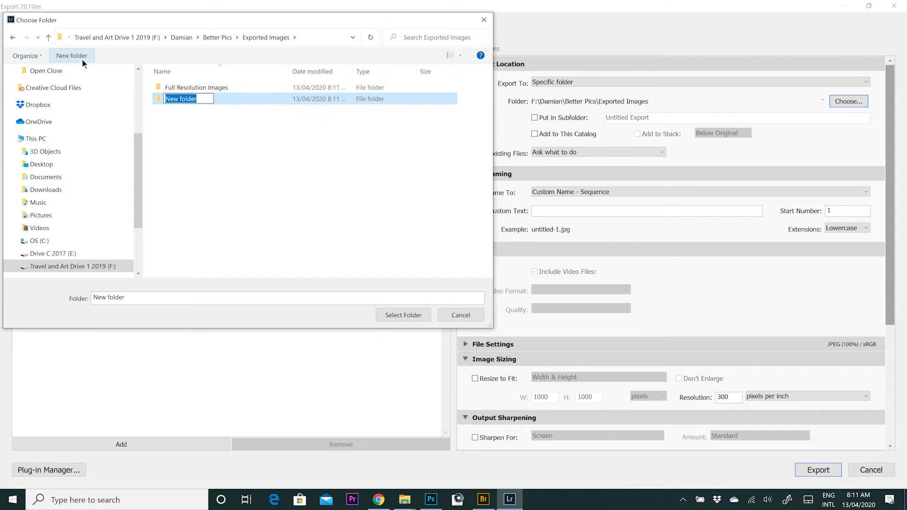
text(We)
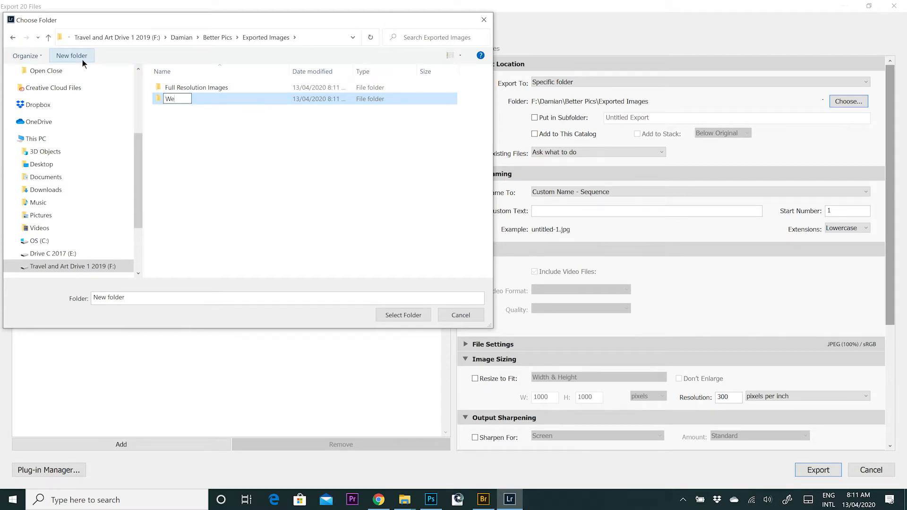
text(b Resolution)
click(82, 60)
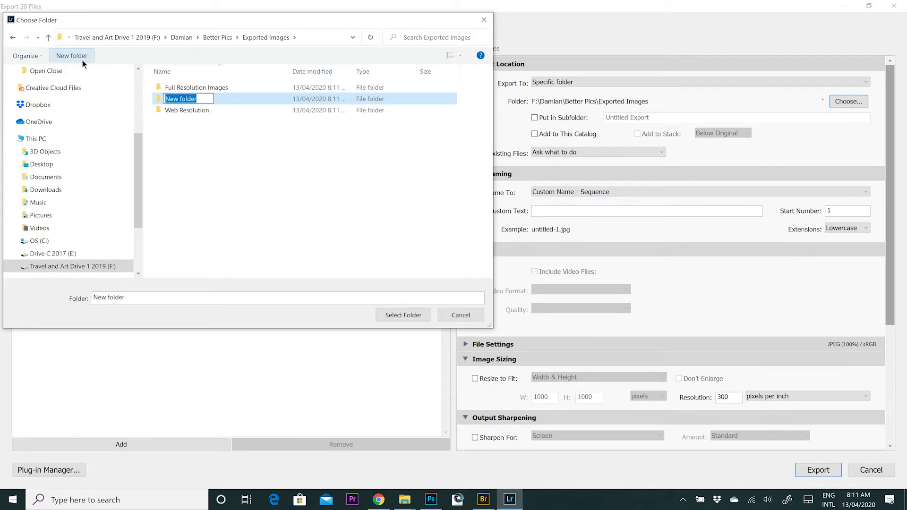
text(Inst)
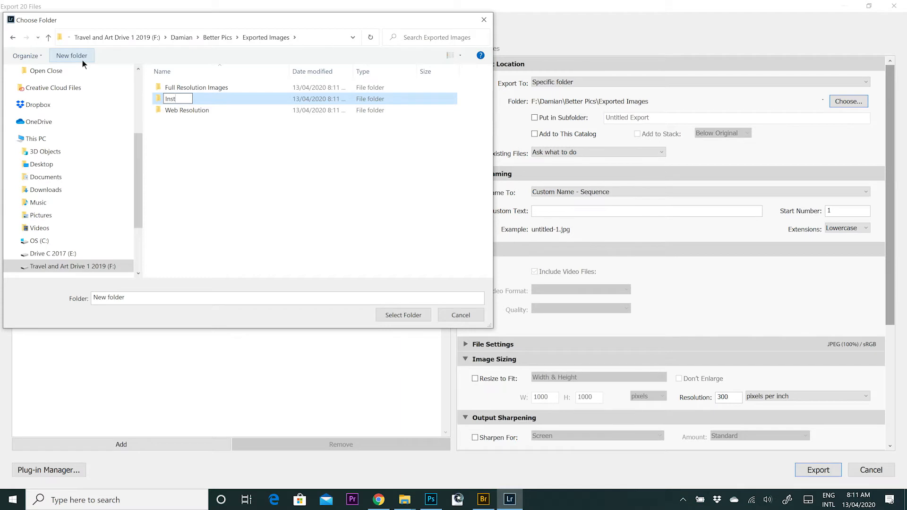
text(agram)
click(82, 60)
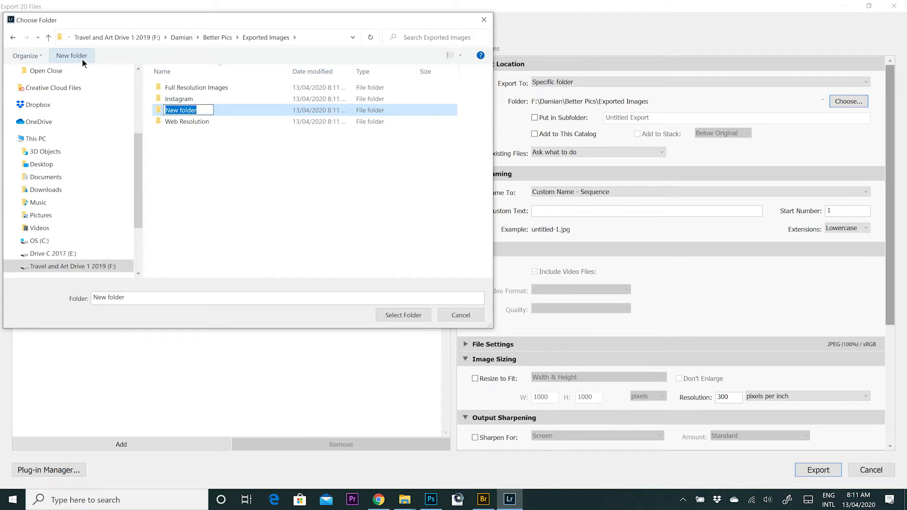
text(Client)
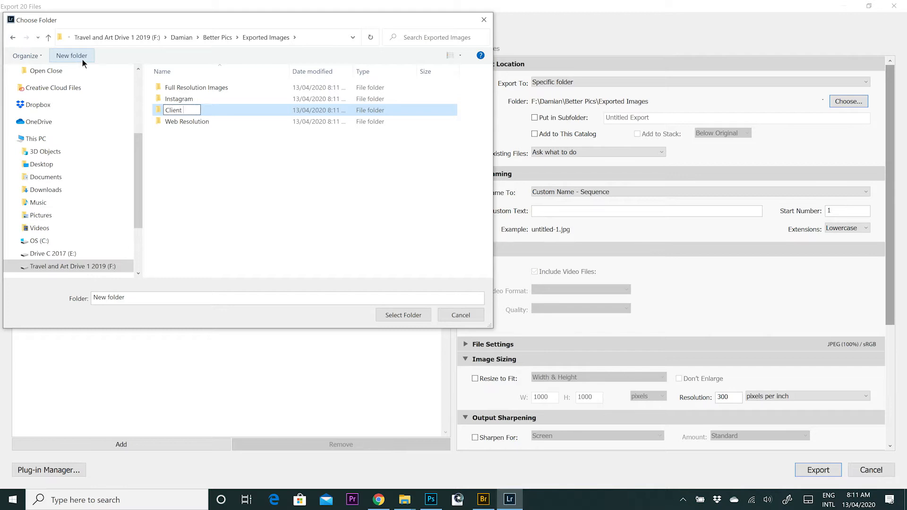
text( Proof)
click(178, 163)
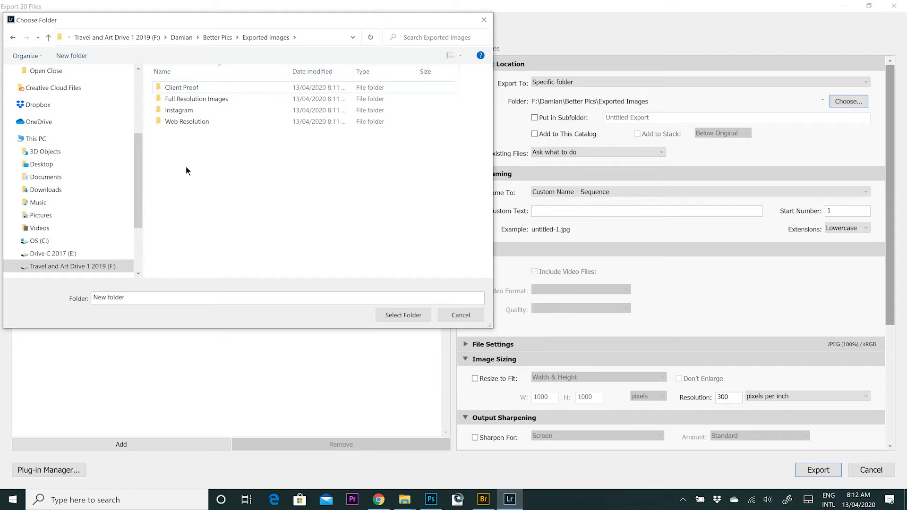
- Choose the Full Resolution Images folder inside Exported Images as the export destination
click(214, 38)
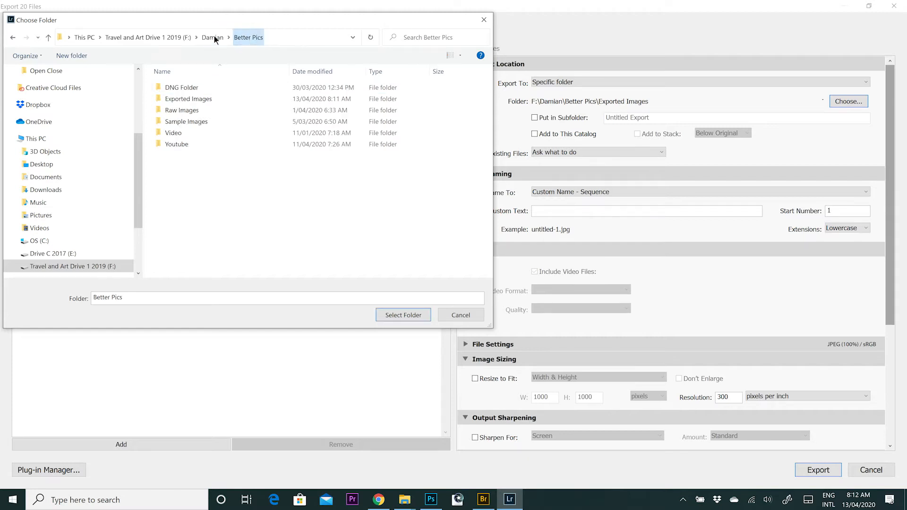
double_click(203, 99)
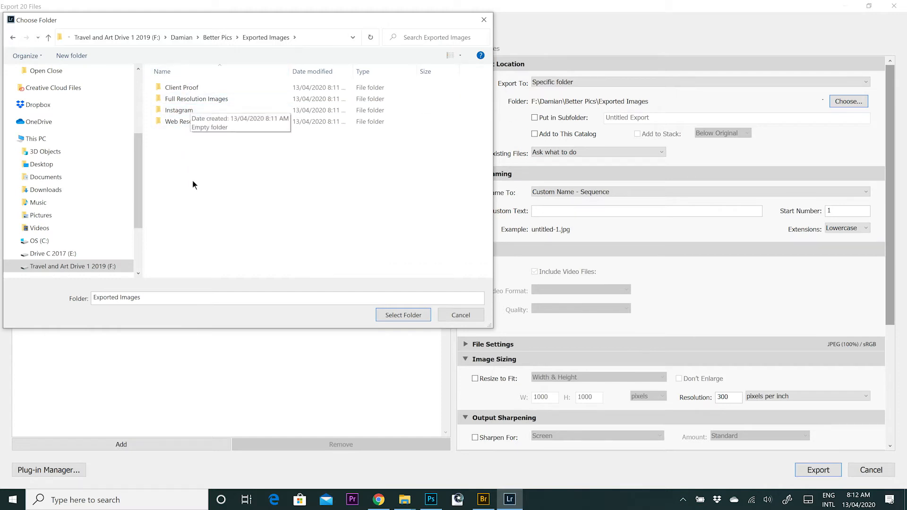
click(196, 100)
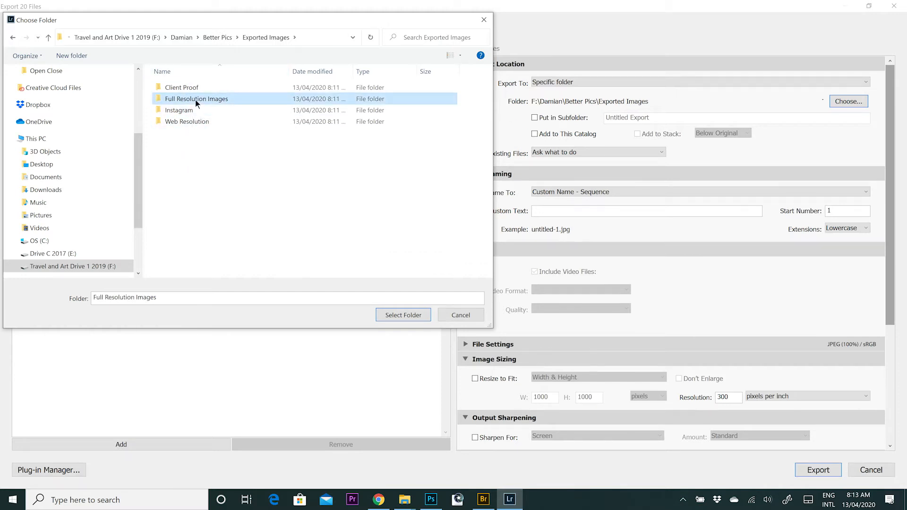
click(402, 316)
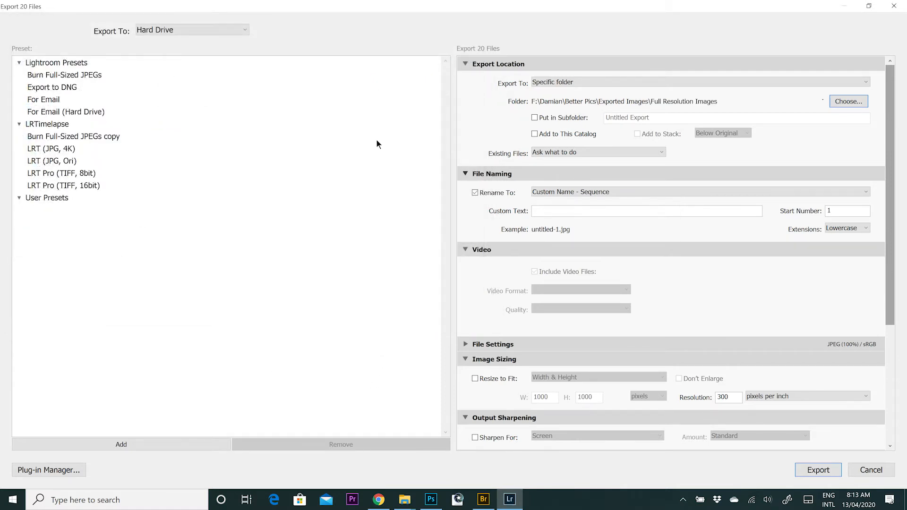
- Have the exported images added to this catalog without a subfolder, and set existing files to Ask what to do
click(534, 117)
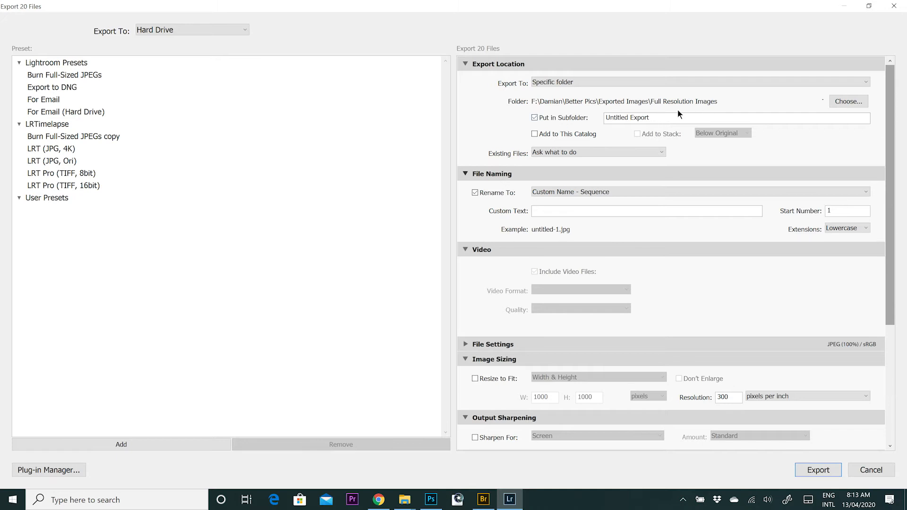
click(534, 118)
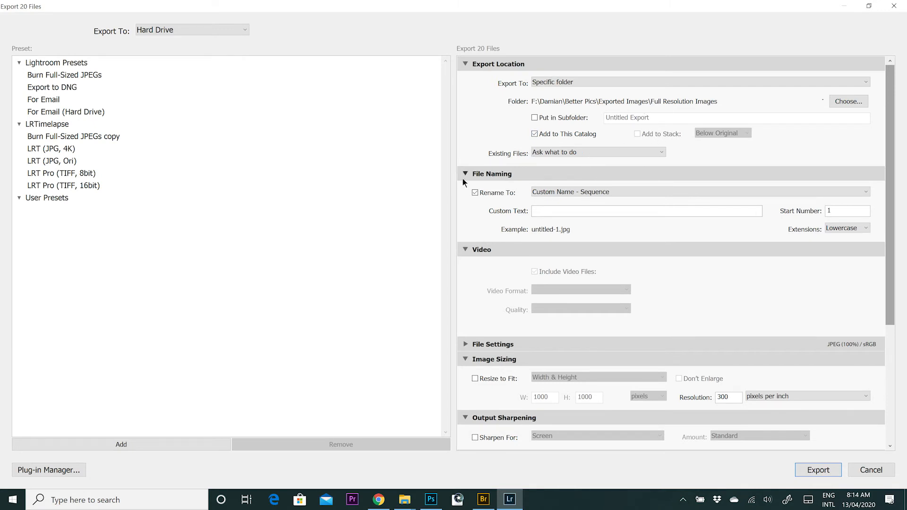
click(594, 152)
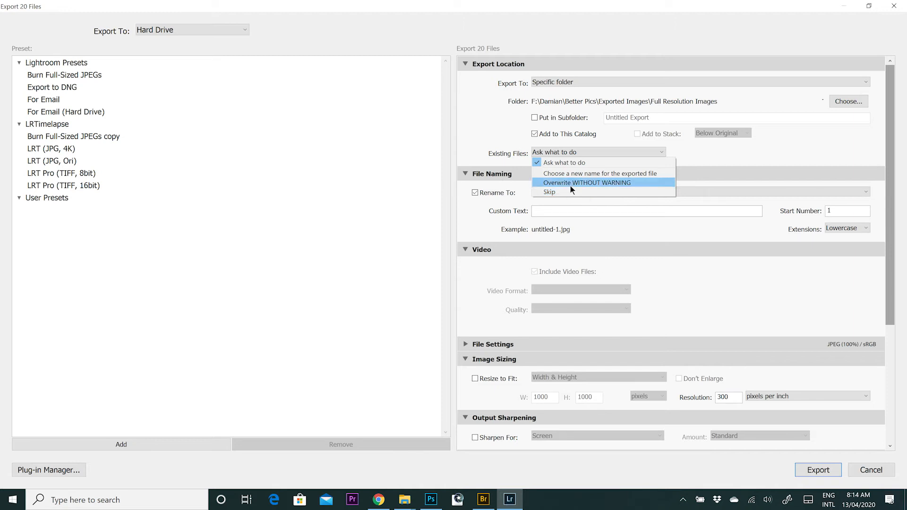
click(565, 164)
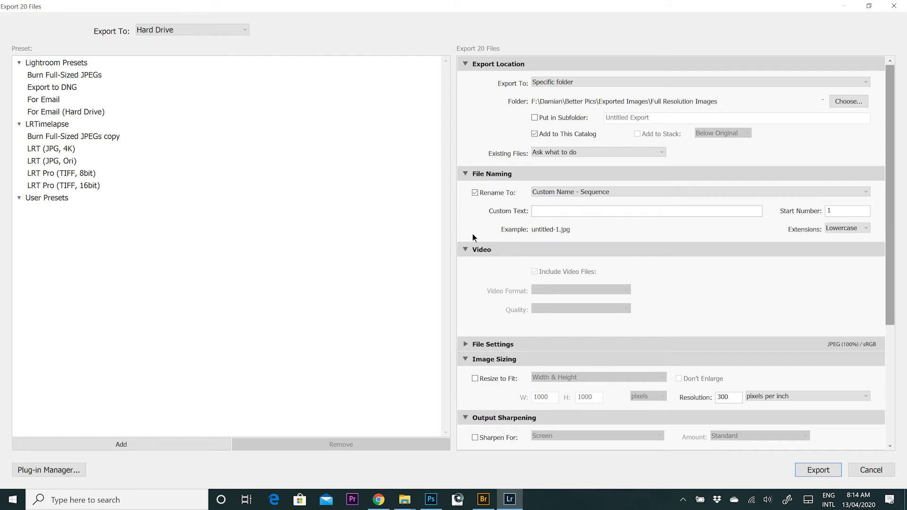
- Turn on renaming for the exported files with the Custom Name - Sequence template
click(474, 193)
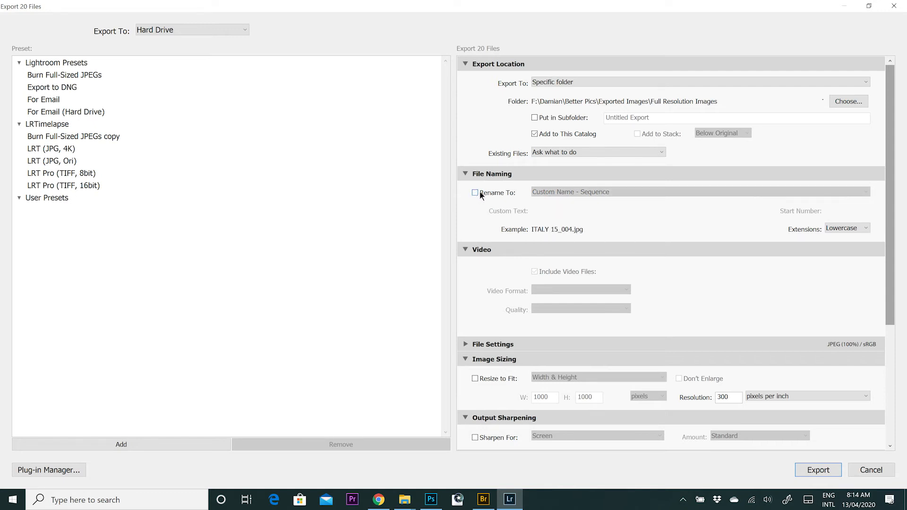
click(475, 193)
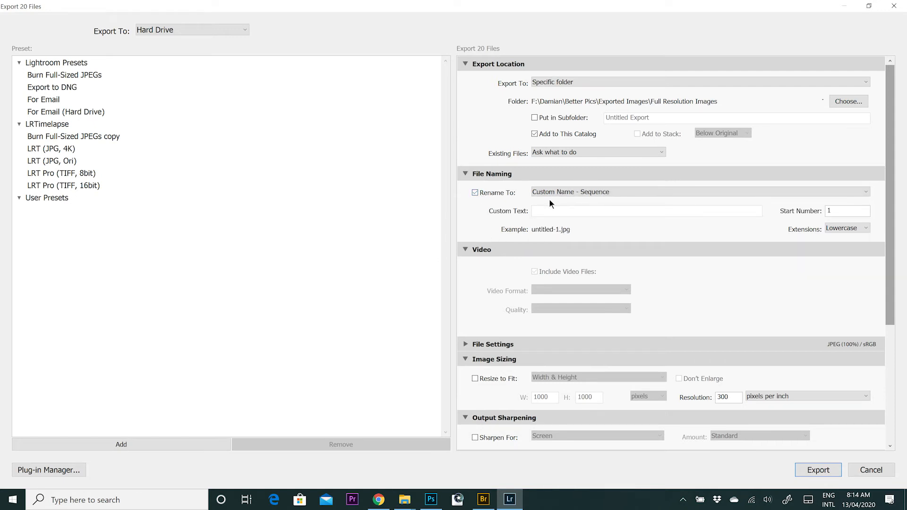
click(631, 190)
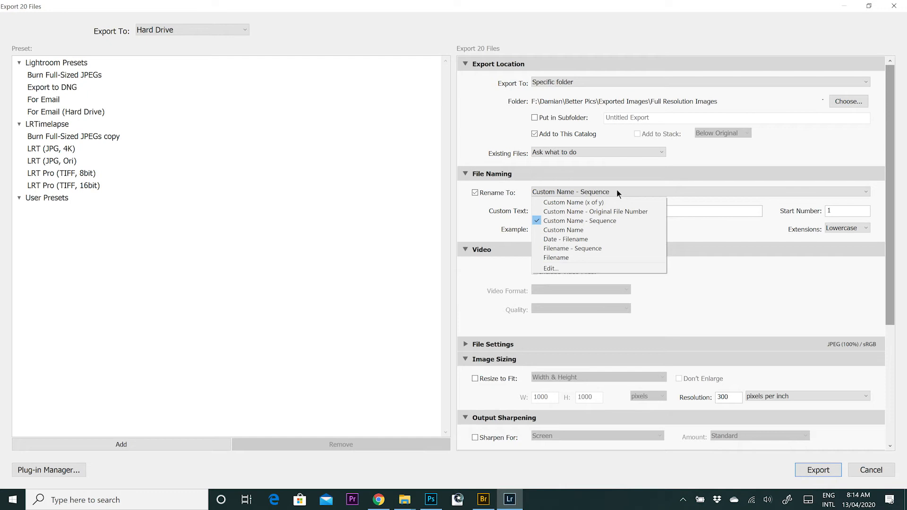
click(615, 221)
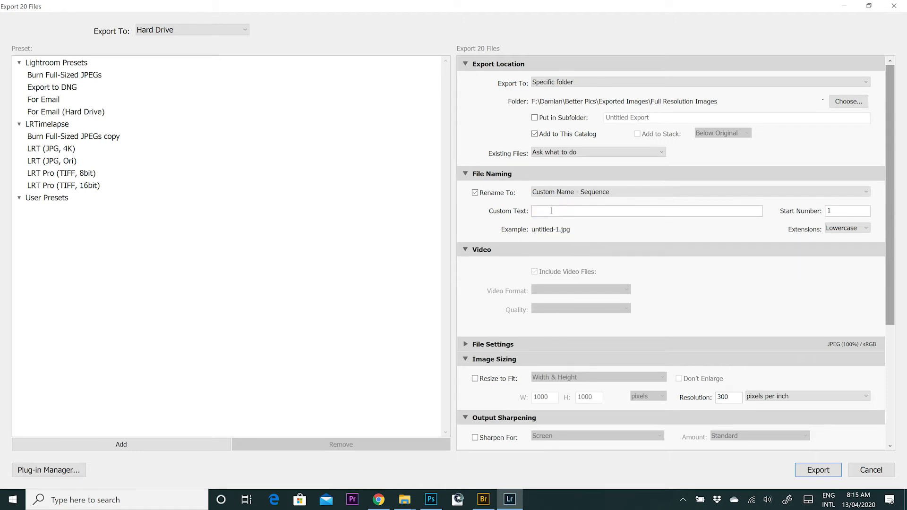
- Enter Italy as the custom text for the exported file names
text(text)
key(BackSpace)
key(BackSpace)
key(BackSpace)
key(BackSpace)
text(Itay)
key(BackSpace)
text(ly)
drag(839, 210, 817, 228)
click(600, 192)
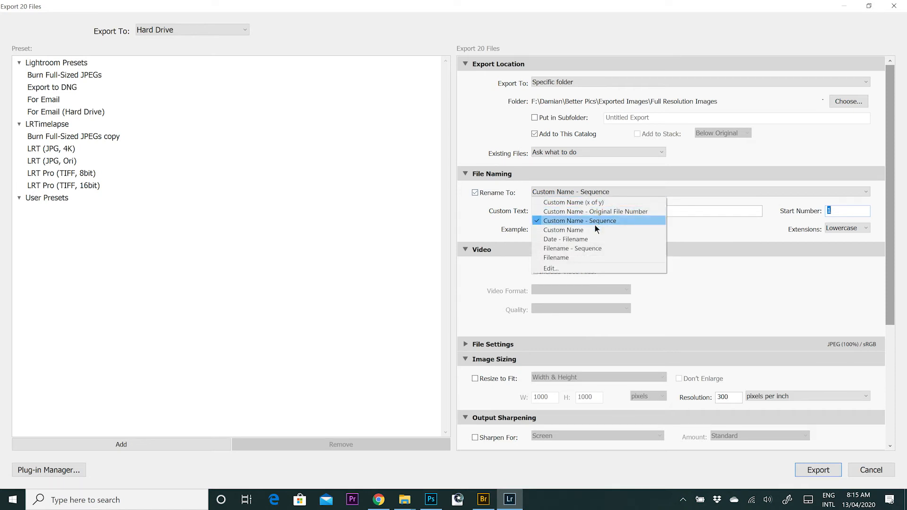
click(599, 192)
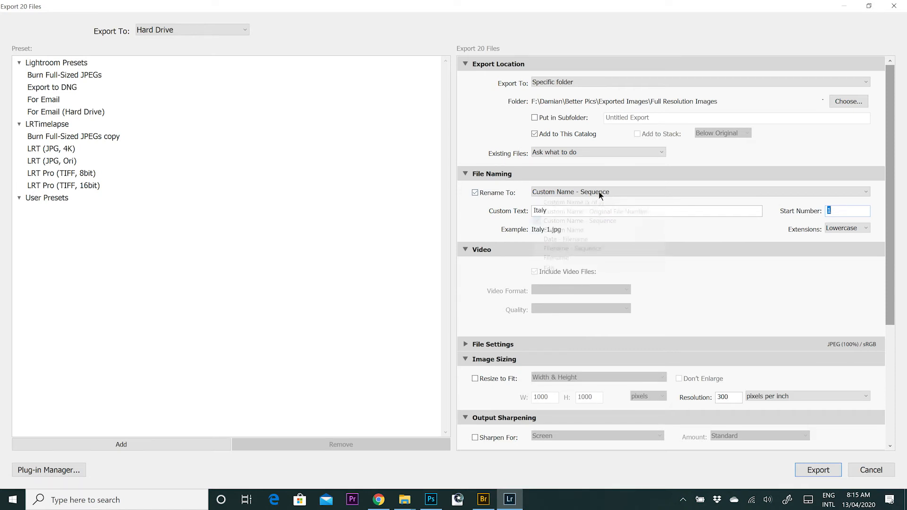
click(704, 238)
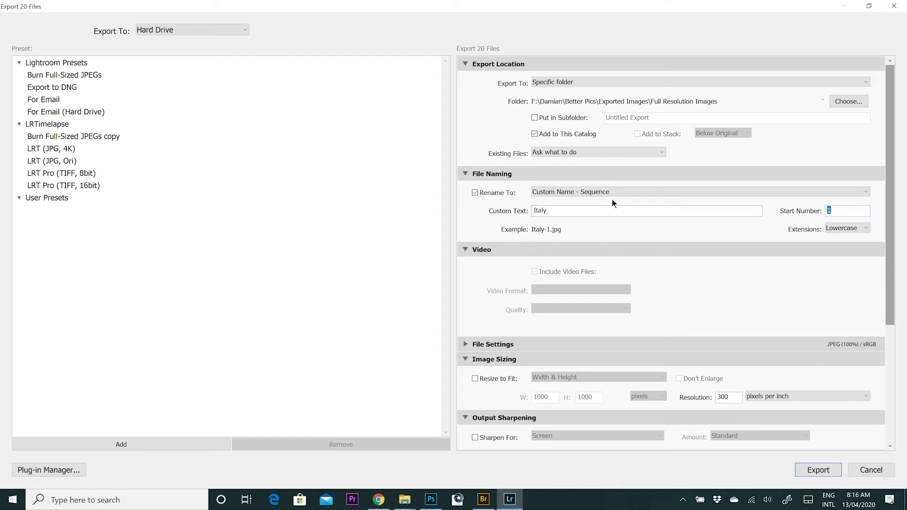
- Try the Custom Name and Date - Filename templates for renaming the exported files
click(620, 191)
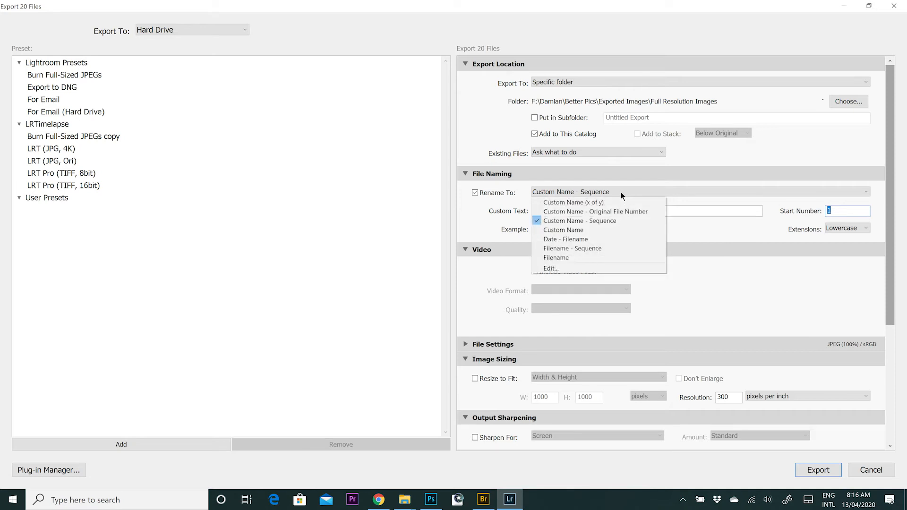
click(611, 229)
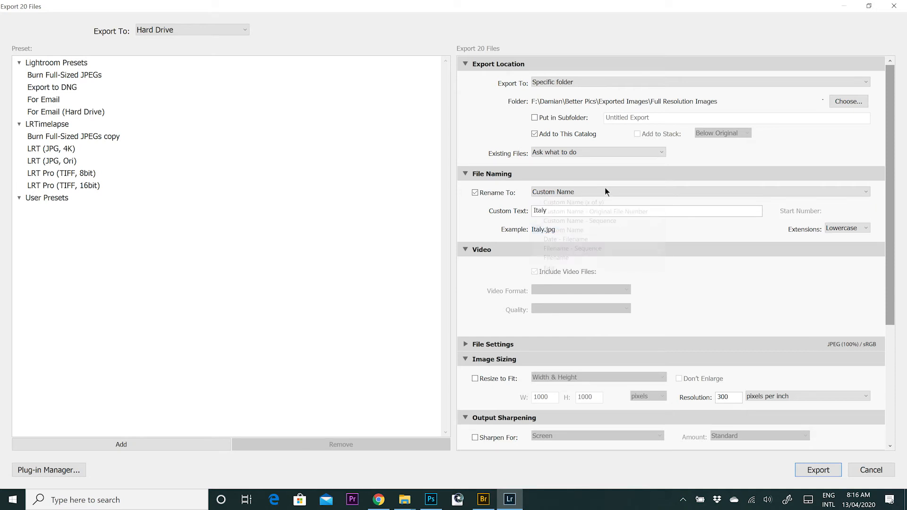
click(605, 190)
click(600, 236)
click(601, 193)
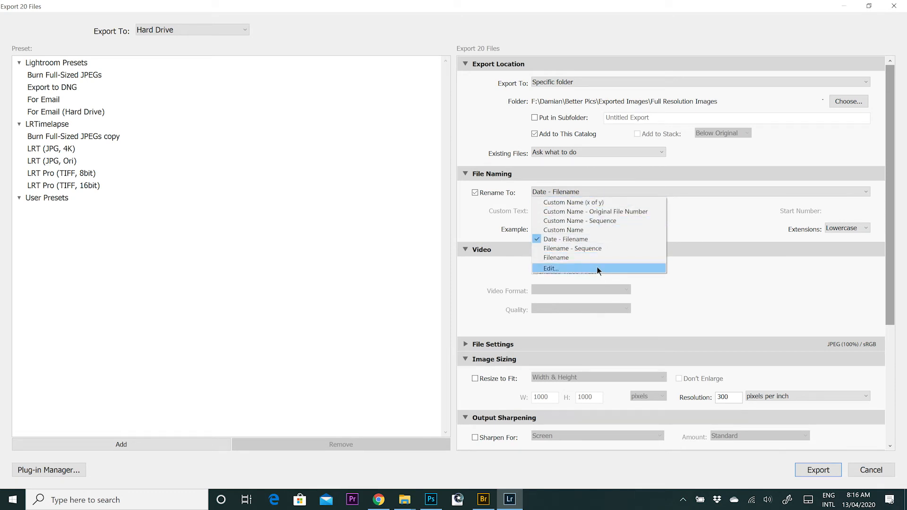
- Turn off renaming so the exported photos keep their original file names
click(495, 194)
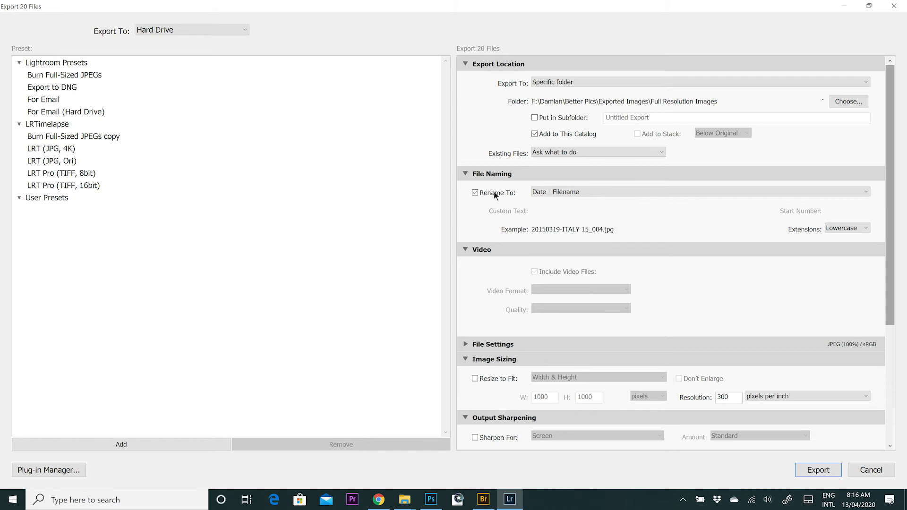
click(494, 193)
click(480, 192)
click(475, 192)
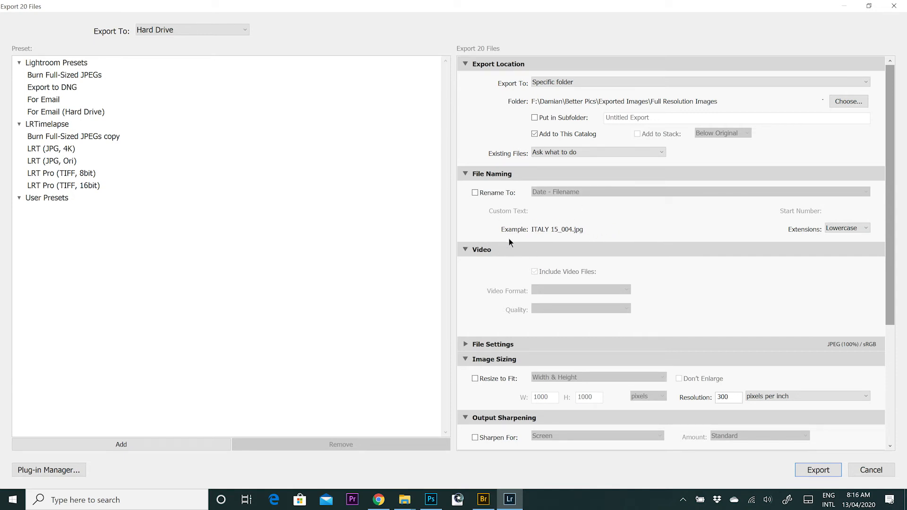
- Collapse the Video section of the export options and expand the File Settings section
scroll(501, 275, down, 3)
scroll(518, 238, up, 3)
click(467, 249)
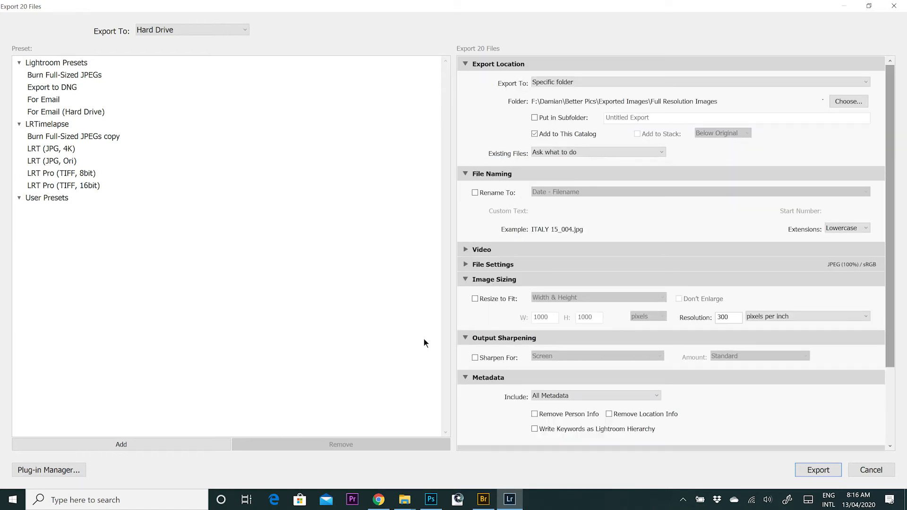
click(466, 265)
scroll(704, 226, down, 3)
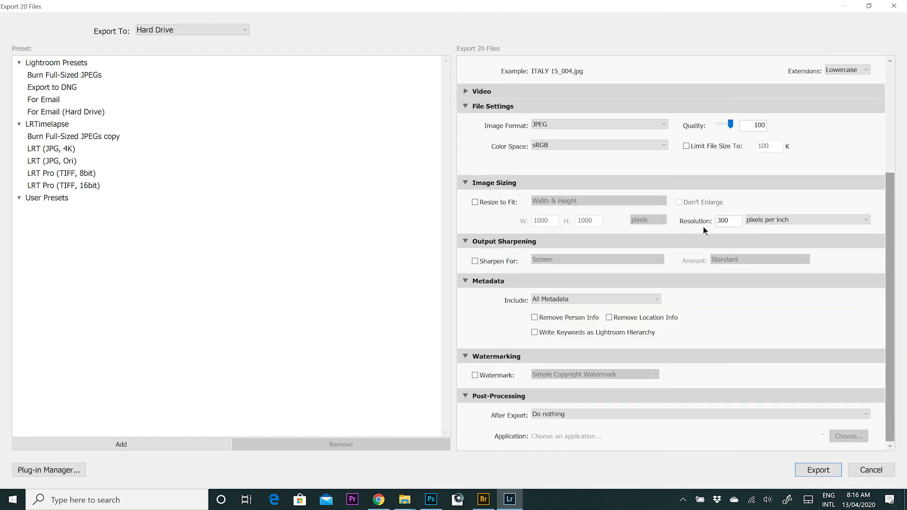
scroll(598, 211, up, 3)
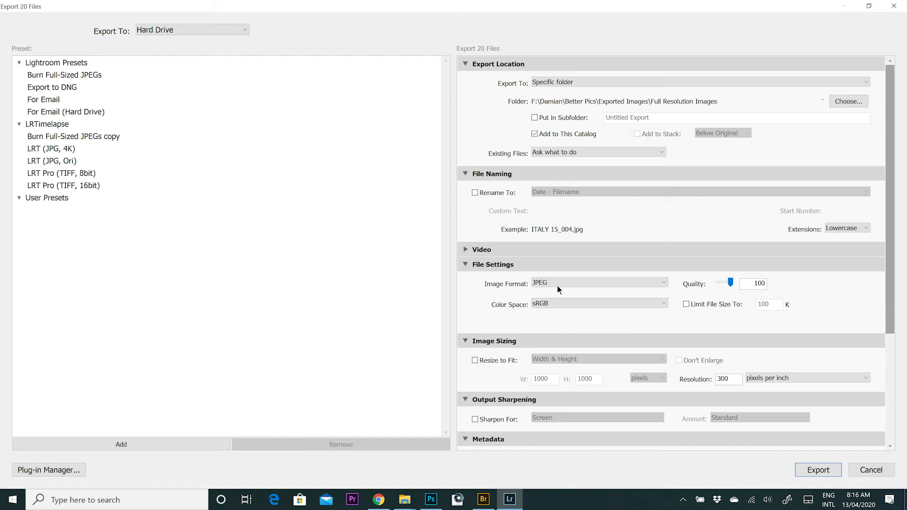
- Examine the available image formats and color spaces and the JPEG quality setting for the export
click(650, 284)
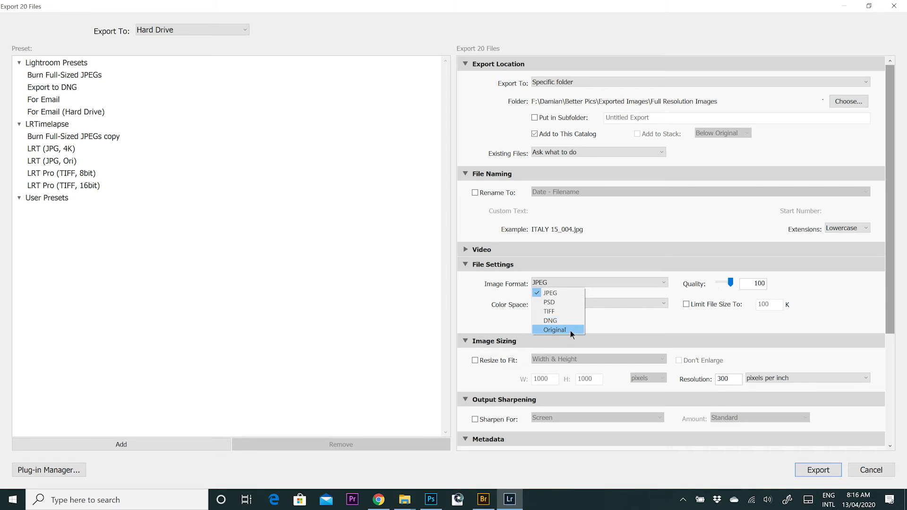
click(650, 303)
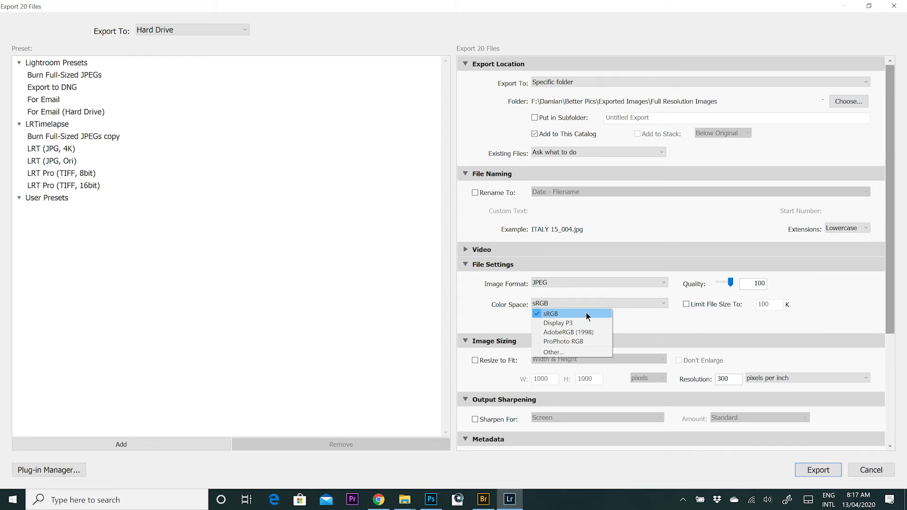
click(700, 284)
drag(731, 283, 716, 282)
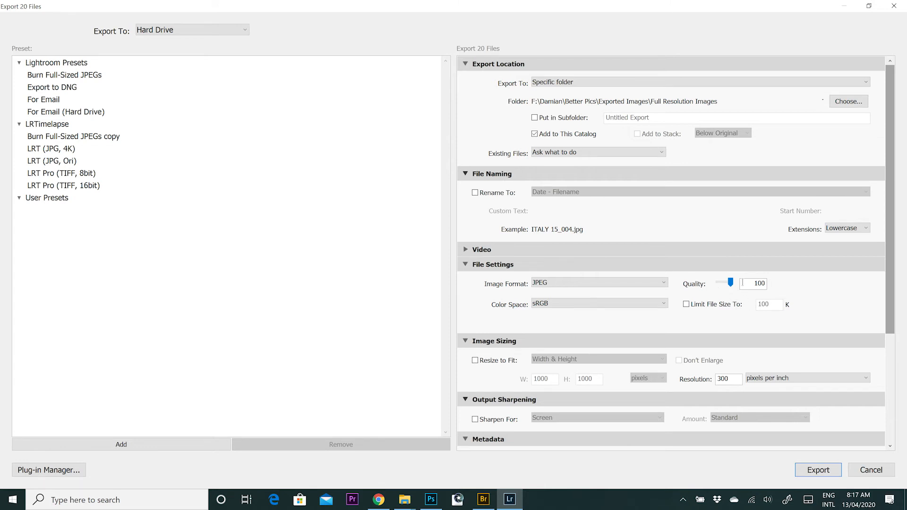
- Turn on the file size limit for the exported JPEGs
click(703, 307)
double_click(767, 304)
scroll(676, 331, down, 5)
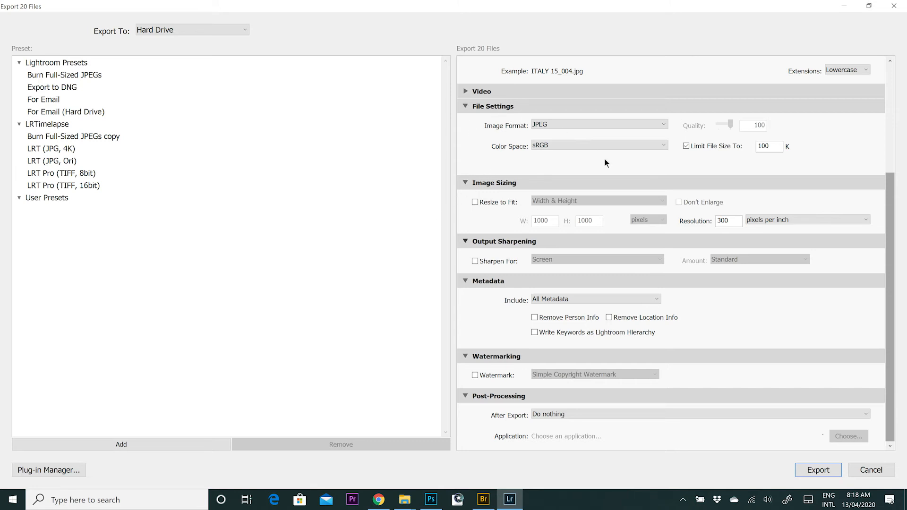
- Turn on resizing for the exported images and fit the long edge to 5000 pixels
click(476, 201)
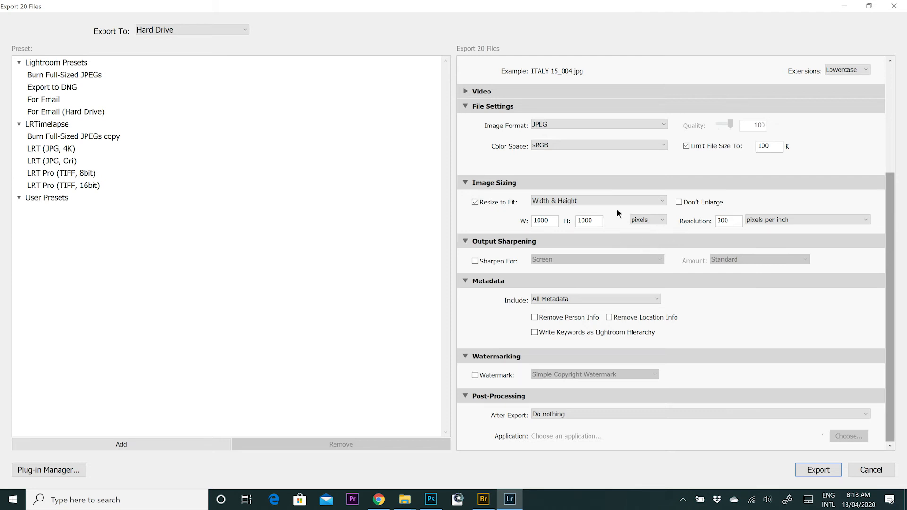
click(629, 200)
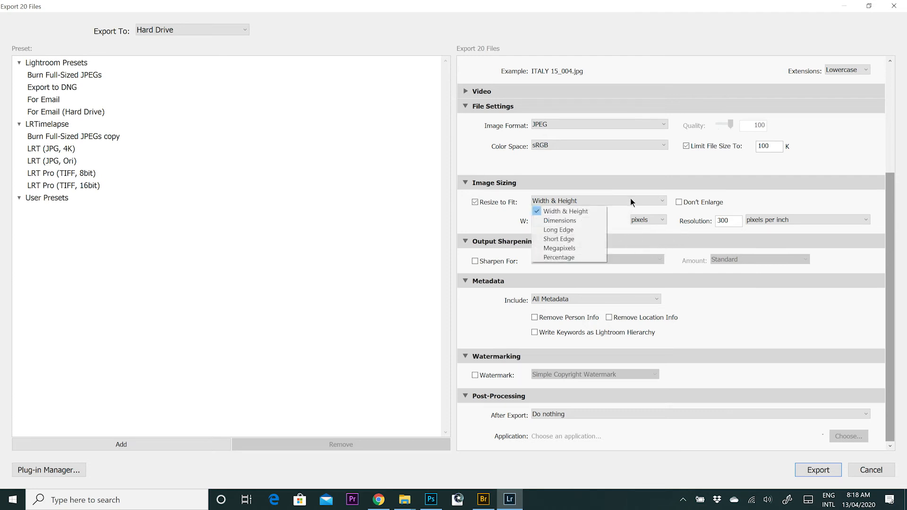
click(586, 231)
click(600, 221)
text(5000)
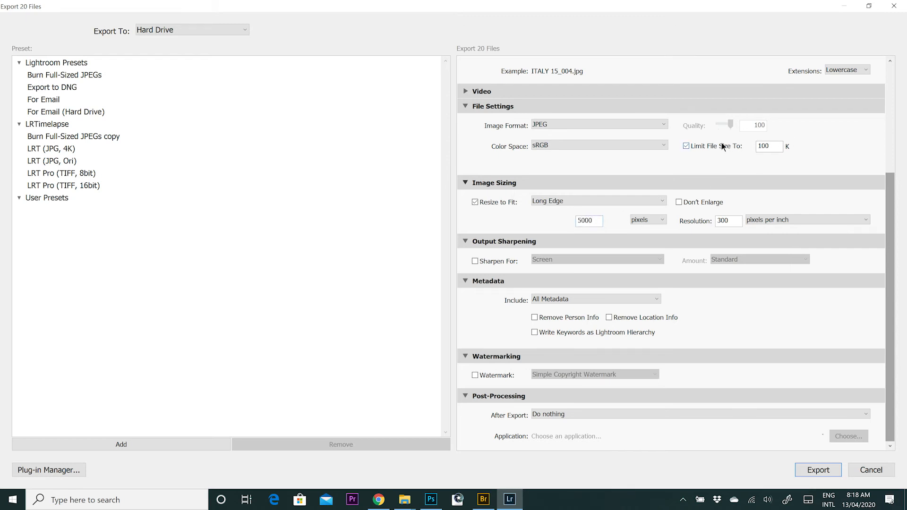
- Set the file size limit for the exported JPEGs to 2000 K
click(778, 146)
text(2000)
- Turn off both the image resizing and the file size limit
drag(732, 219, 713, 221)
click(688, 203)
click(476, 202)
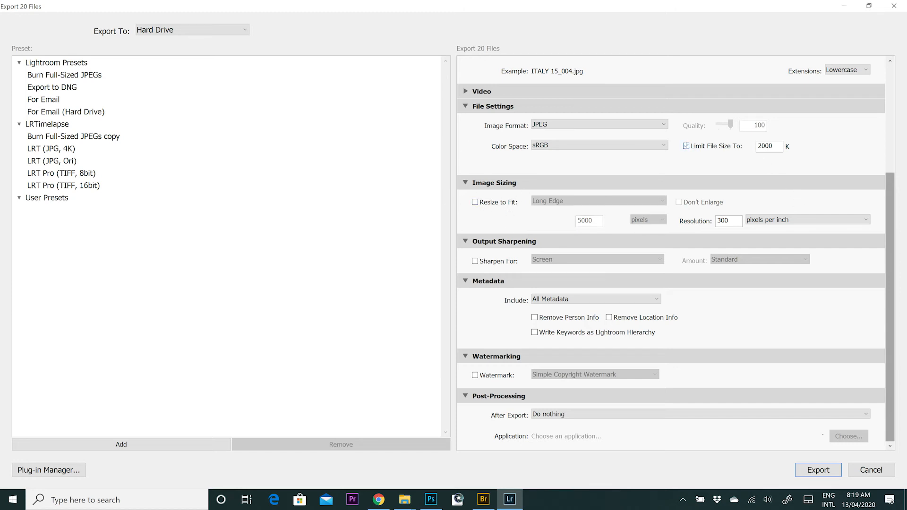
click(686, 146)
- Try output sharpening for Screen, check the sharpening targets and amounts, and turn sharpening off again
click(485, 262)
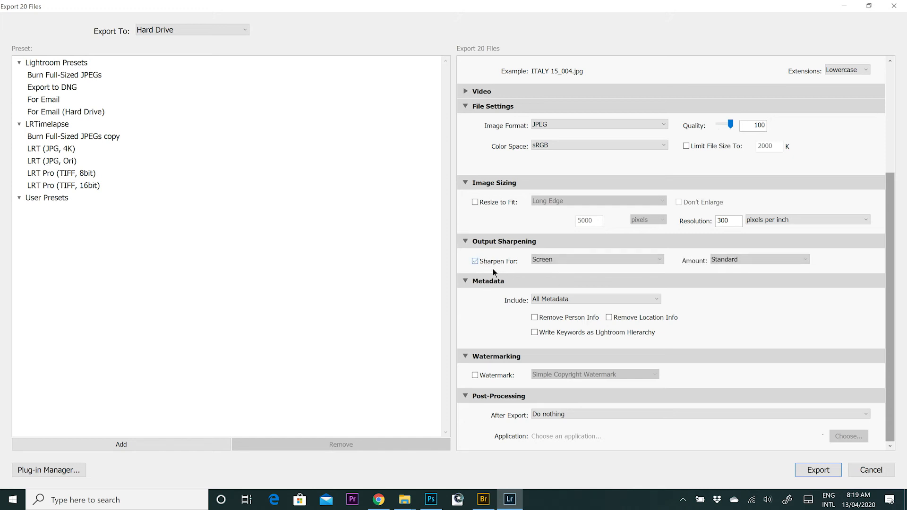
click(656, 260)
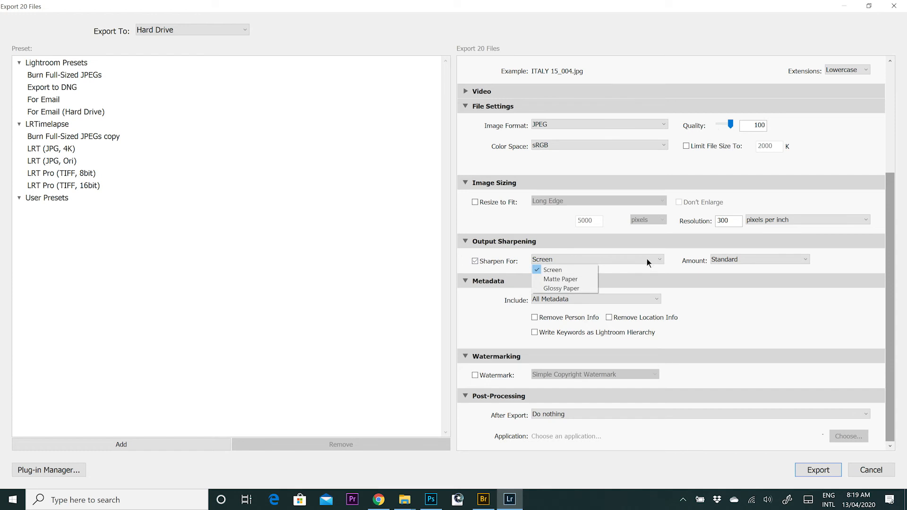
click(751, 260)
click(581, 260)
click(772, 261)
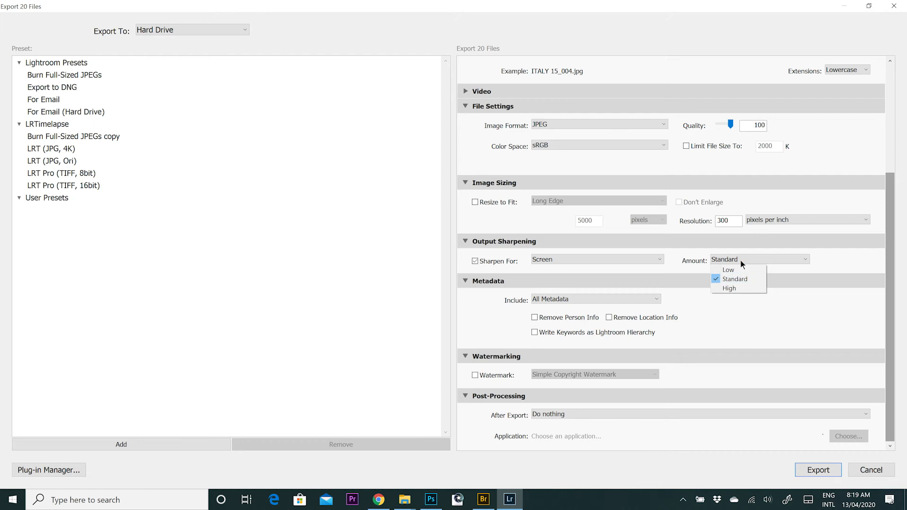
click(844, 264)
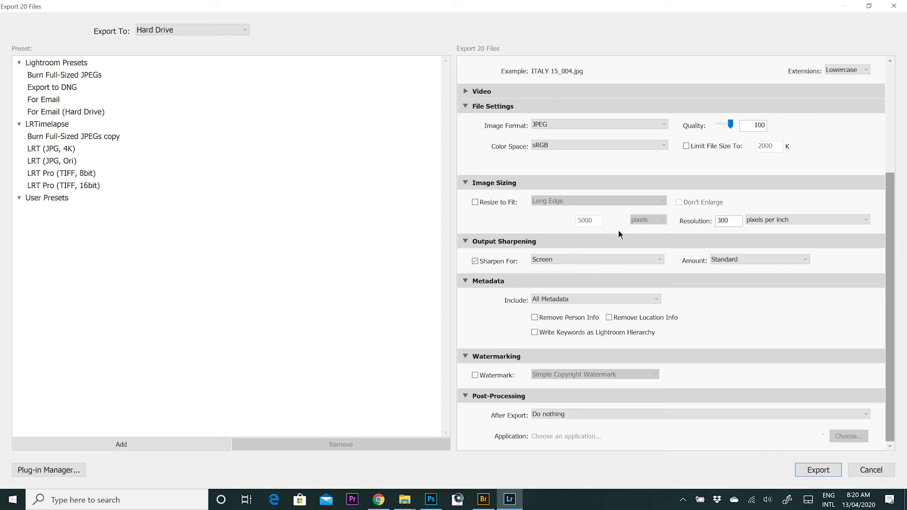
click(478, 260)
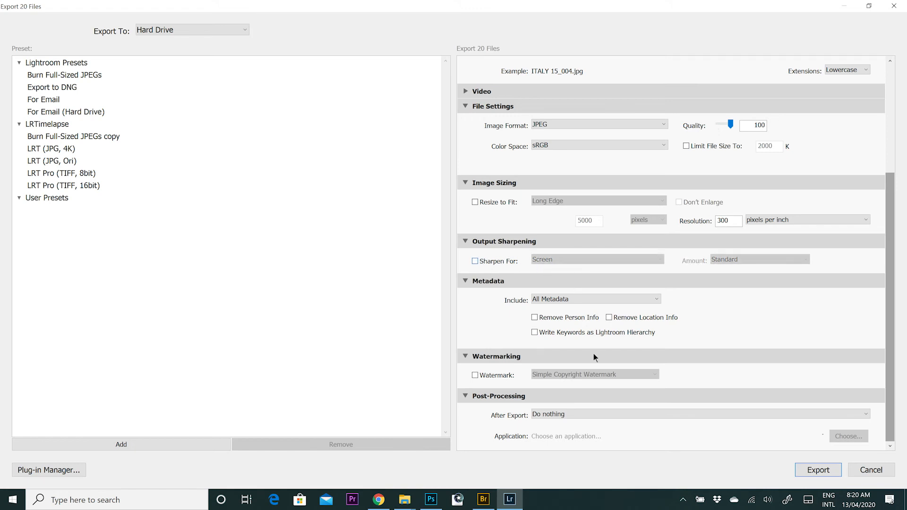
- Look through the metadata inclusion options and choose All Metadata for the exported files
click(588, 301)
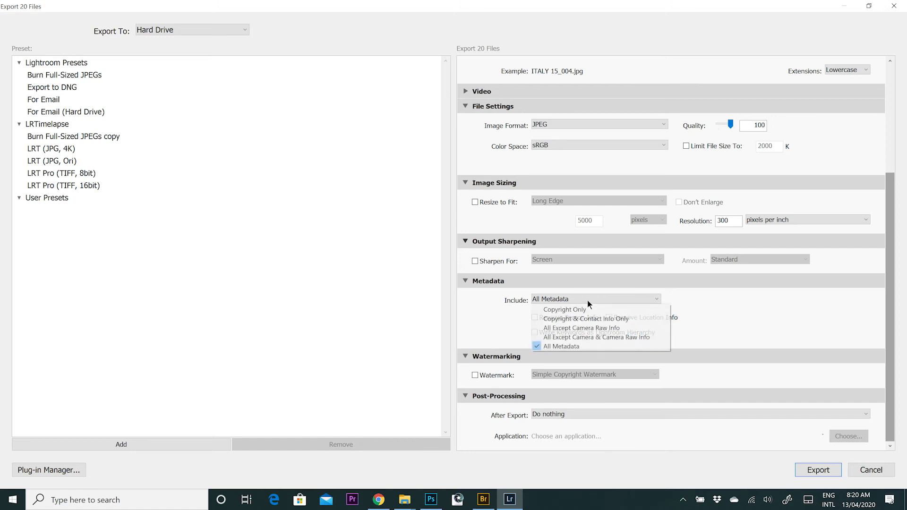
click(585, 347)
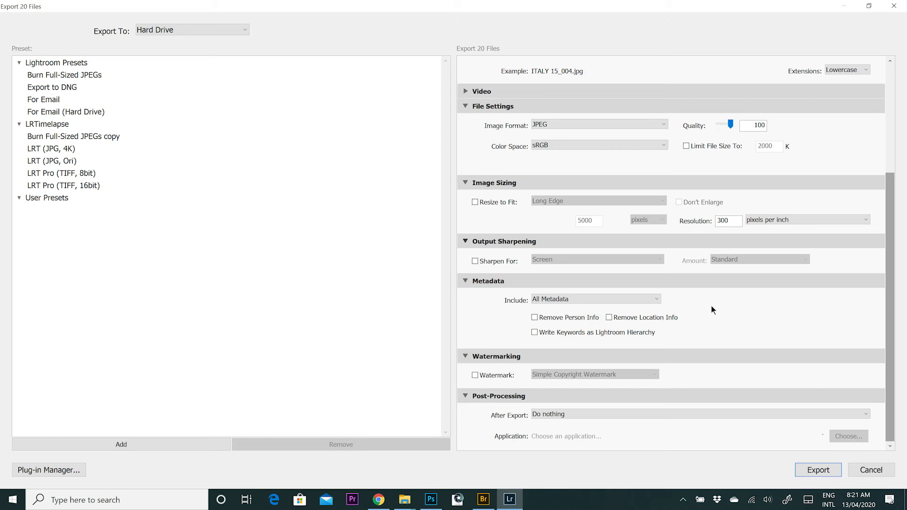
click(580, 296)
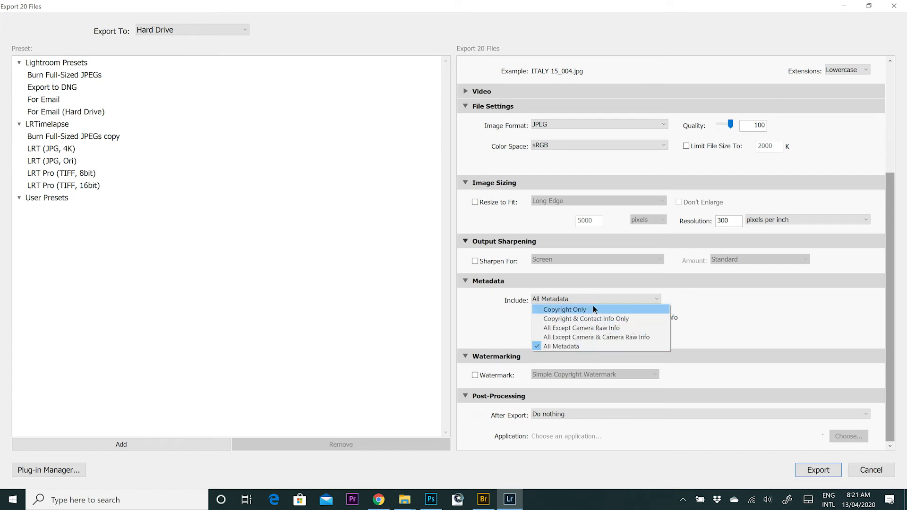
click(599, 349)
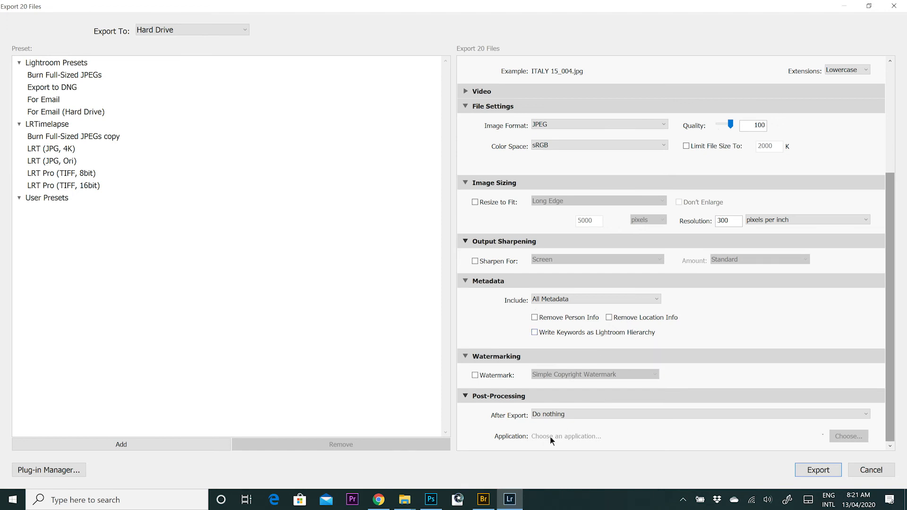
- Turn on watermarking for the export and open the Watermark Editor
click(478, 373)
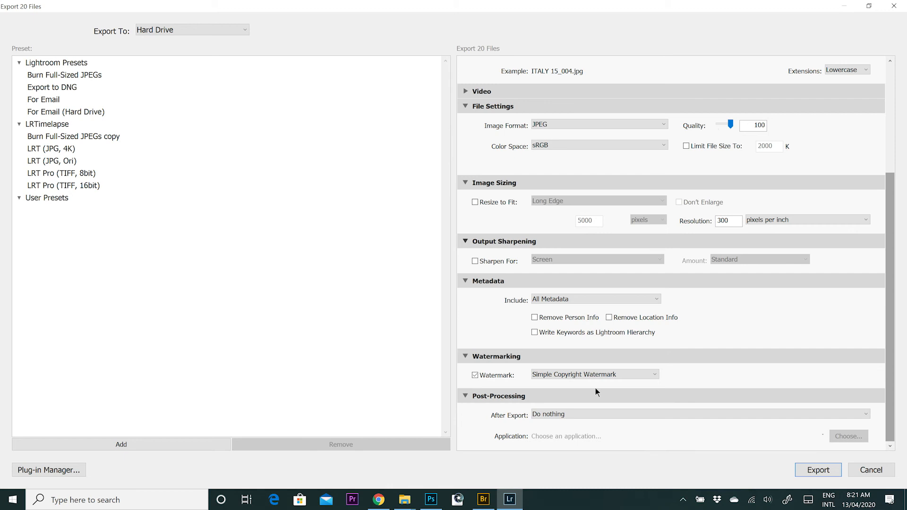
click(646, 375)
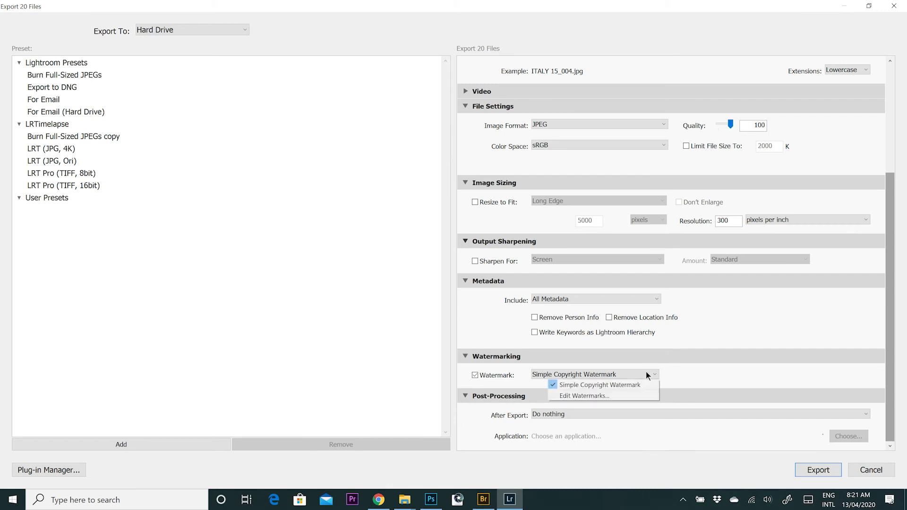
click(595, 395)
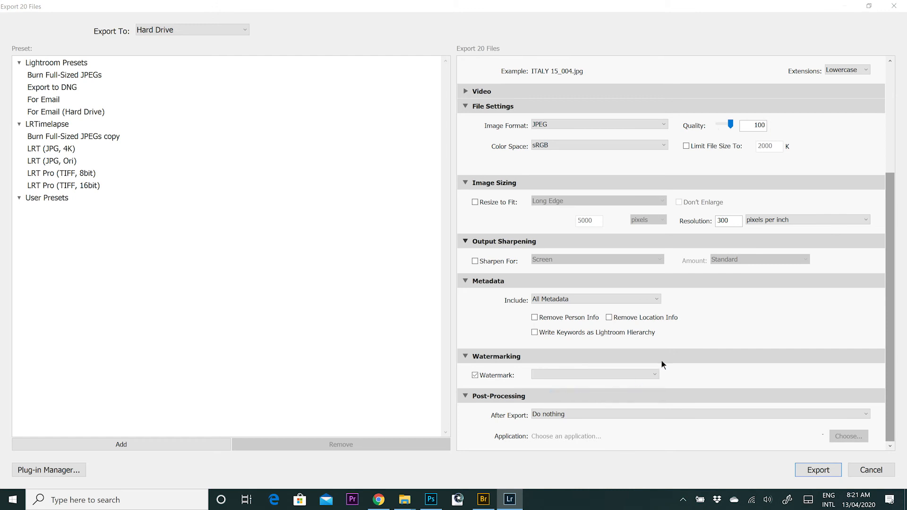
- Move the Watermark Editor out of the way and add the photographer's first name after Copyright in the watermark text
drag(537, 36, 497, 15)
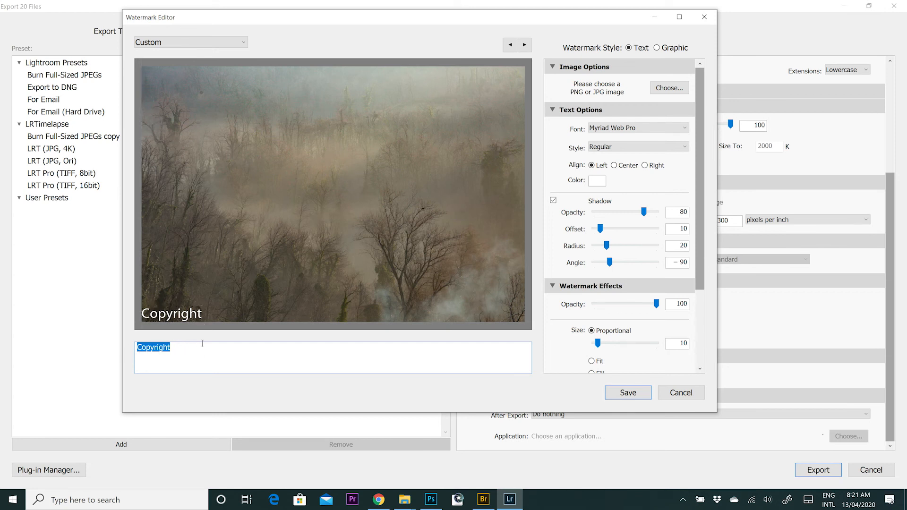
click(182, 348)
text(Damian)
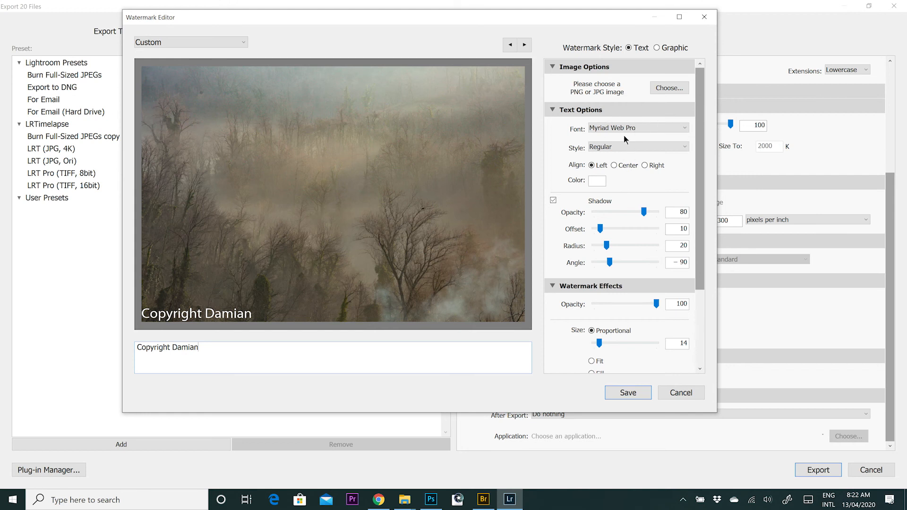
- Set the watermark's opacity to 80 and its proportional size to 43
drag(657, 305, 648, 305)
drag(618, 342, 606, 343)
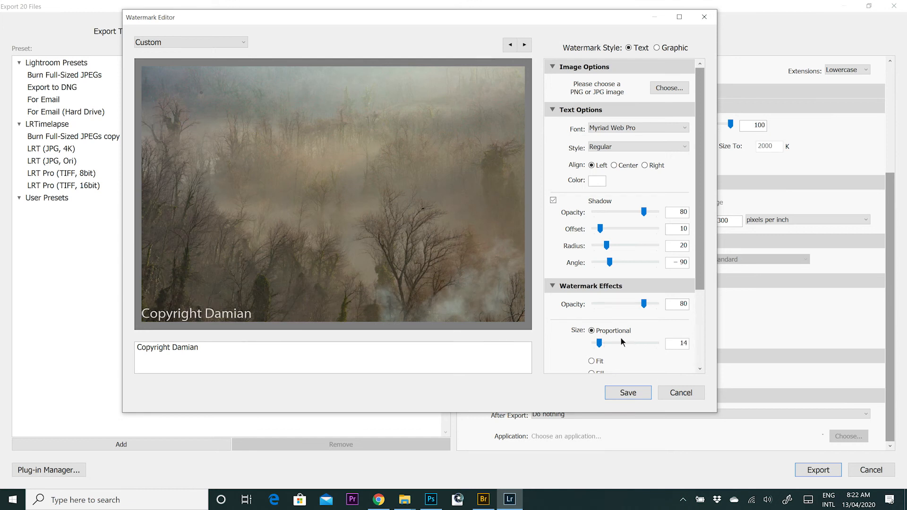
click(612, 343)
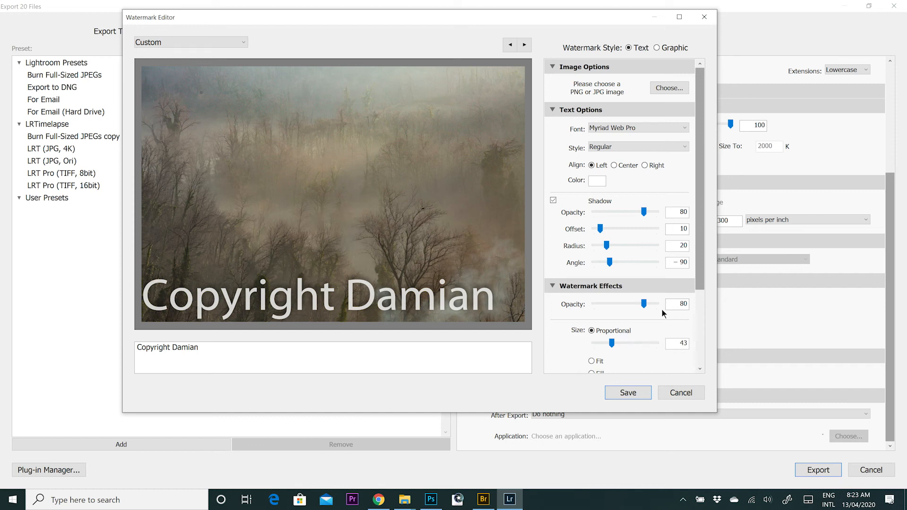
- Try several anchor positions for the watermark, ending at the middle of the photo's right edge
drag(700, 178, 699, 256)
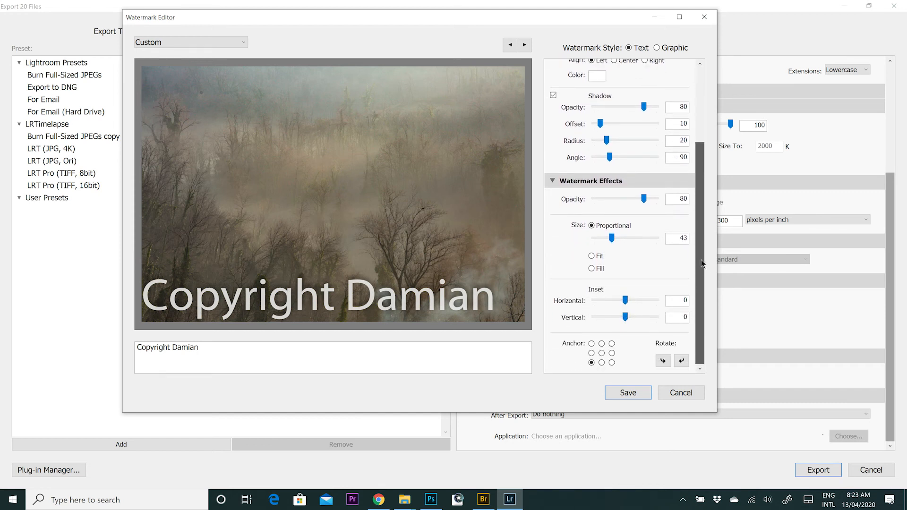
click(602, 353)
click(603, 344)
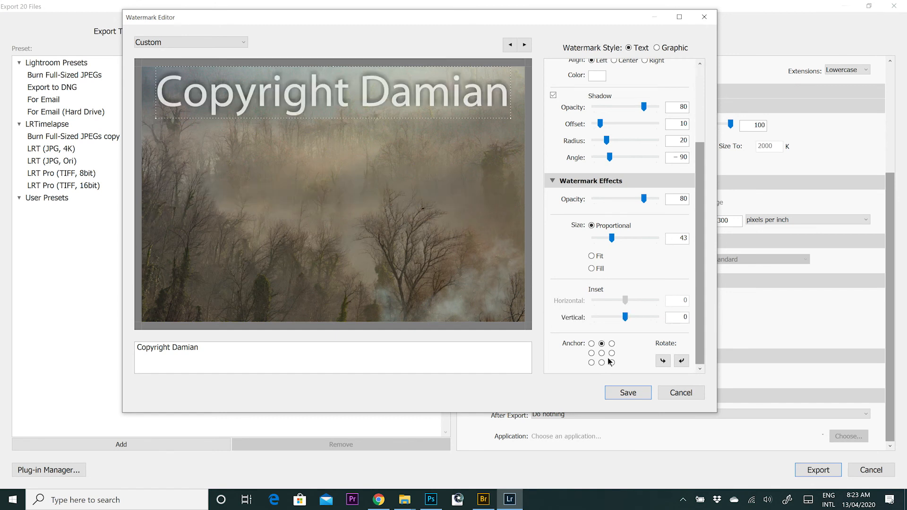
click(602, 363)
click(612, 362)
click(613, 354)
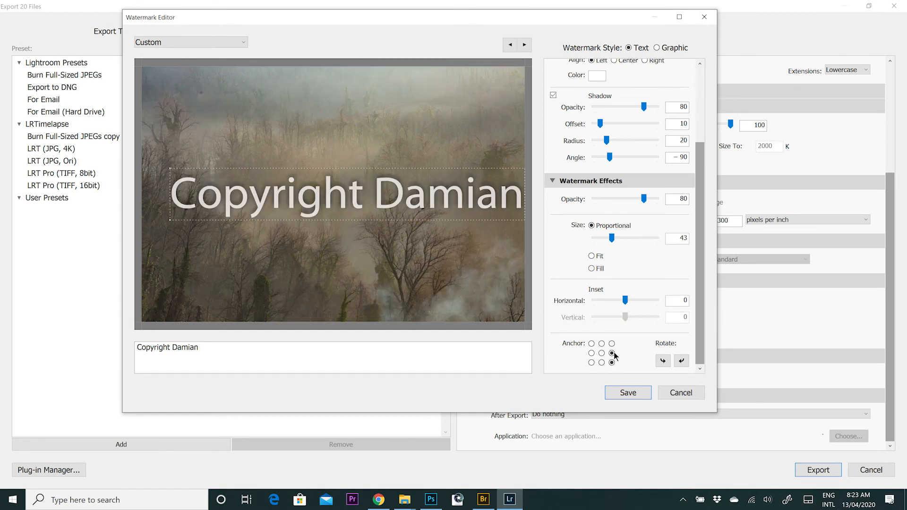
- Try anchoring the watermark at the photo's lower-left corner, then discard the watermark edits and turn off watermarking for the export
click(592, 363)
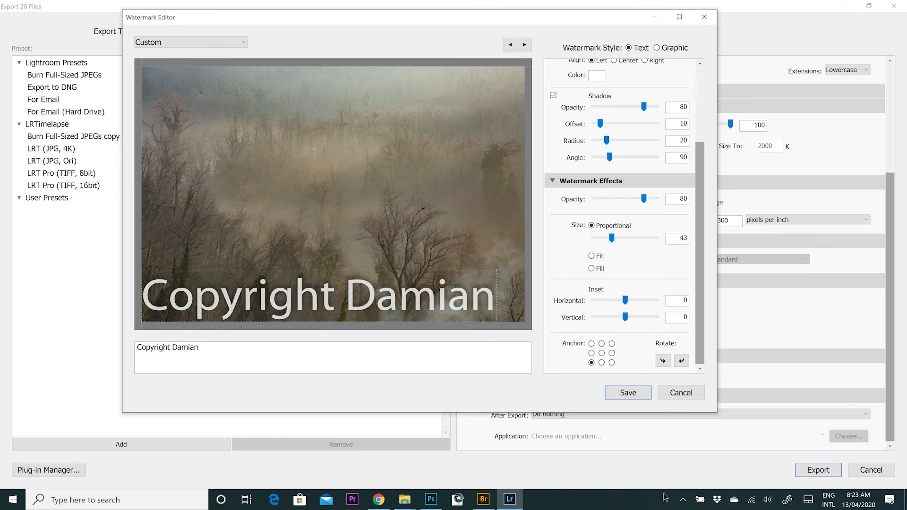
click(681, 395)
click(476, 375)
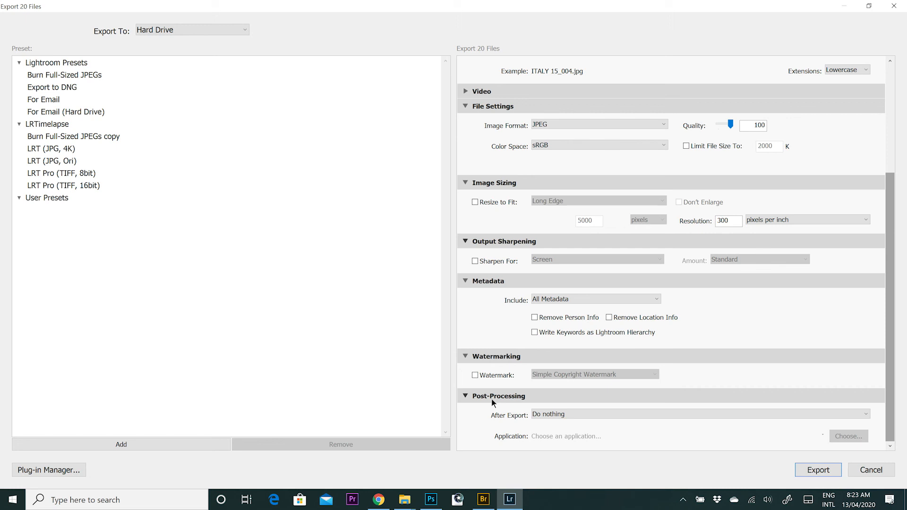
- Keep the post-processing action After Export at Do nothing and export the 20 photos
click(576, 415)
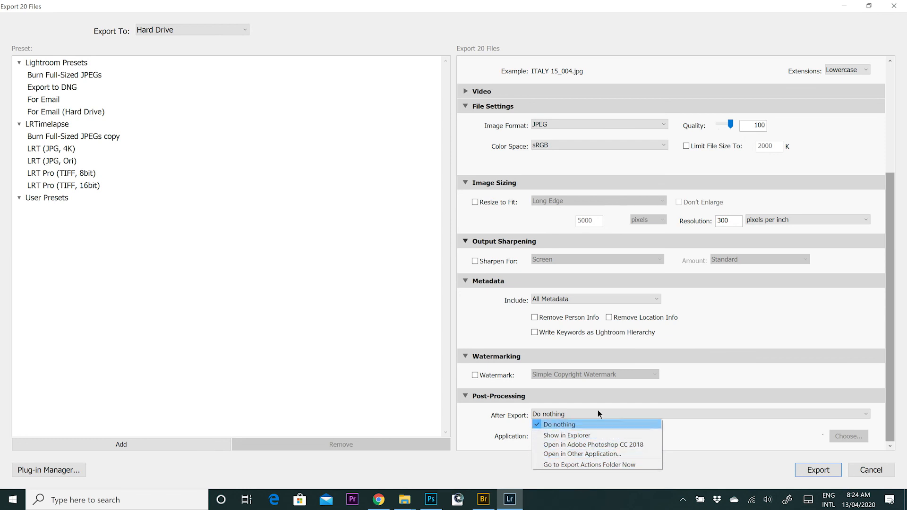
click(574, 424)
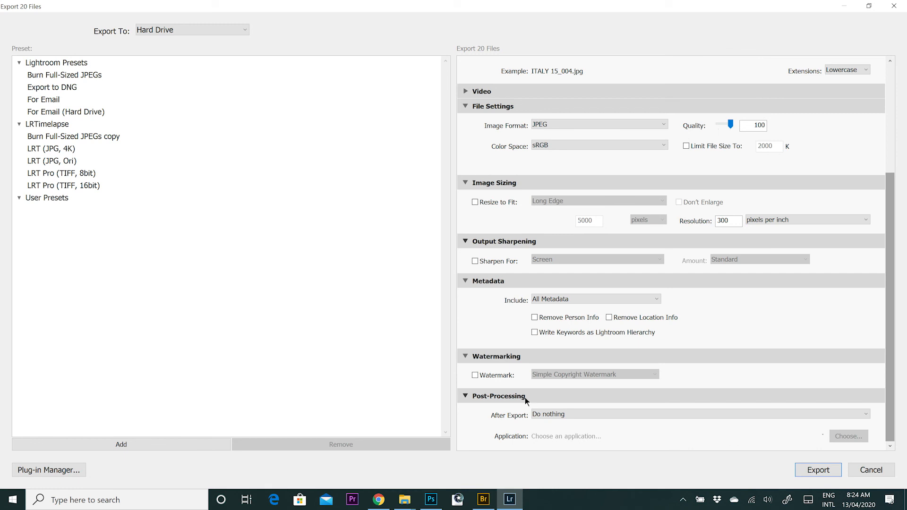
scroll(588, 390, up, 5)
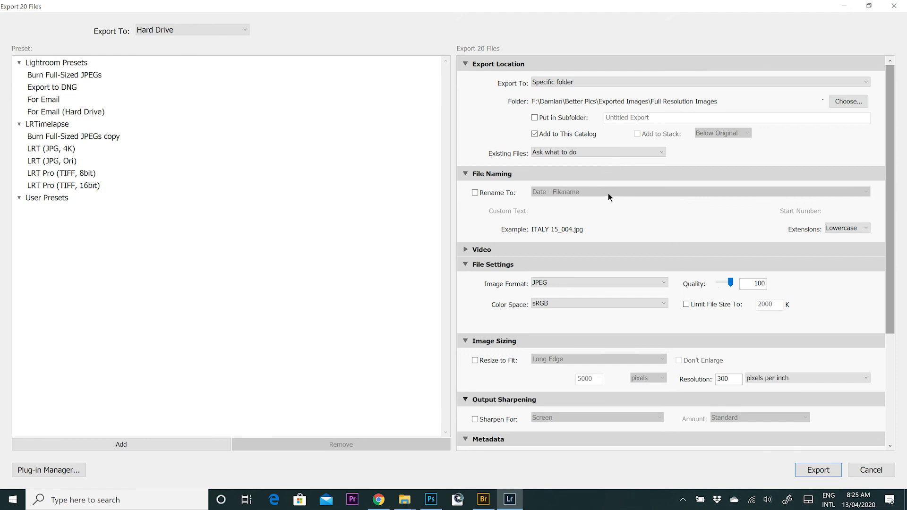
click(823, 472)
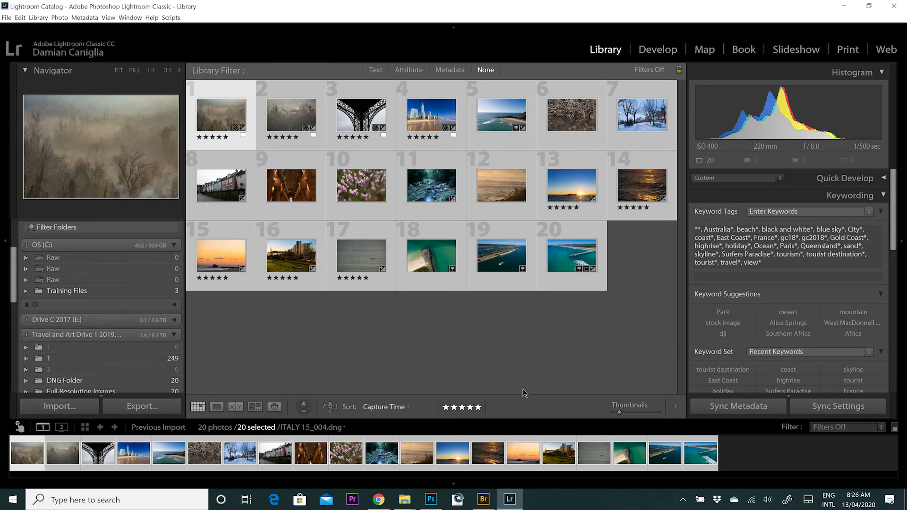
- Switch to File Explorer, check the exported files in Exported Images > Full Resolution Images, and return to Lightroom Classic
click(405, 500)
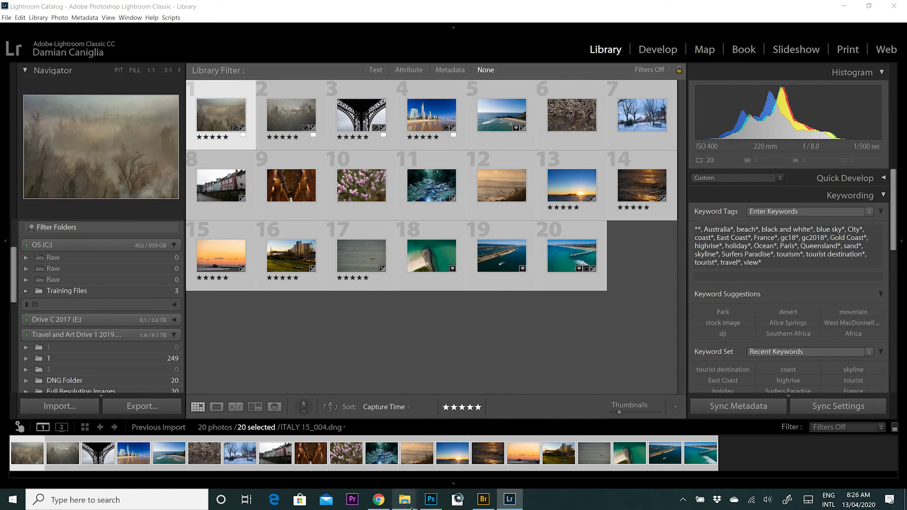
click(383, 441)
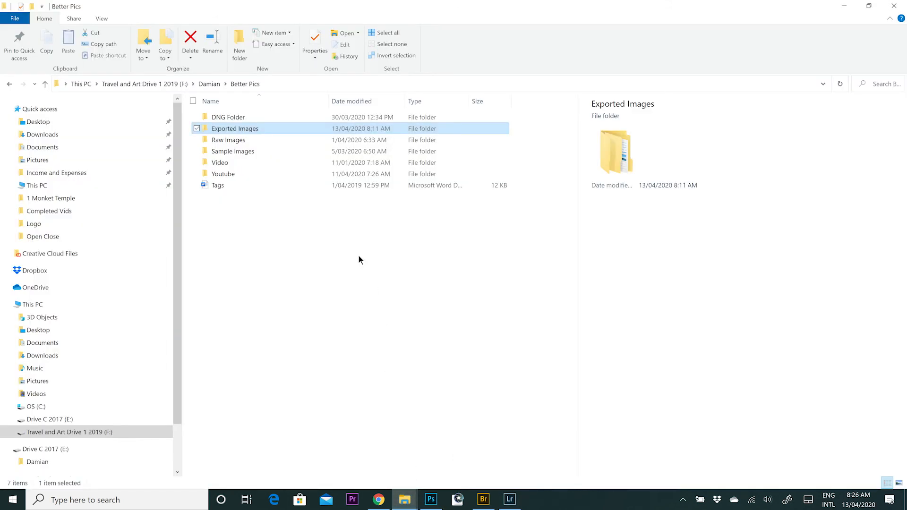
double_click(250, 128)
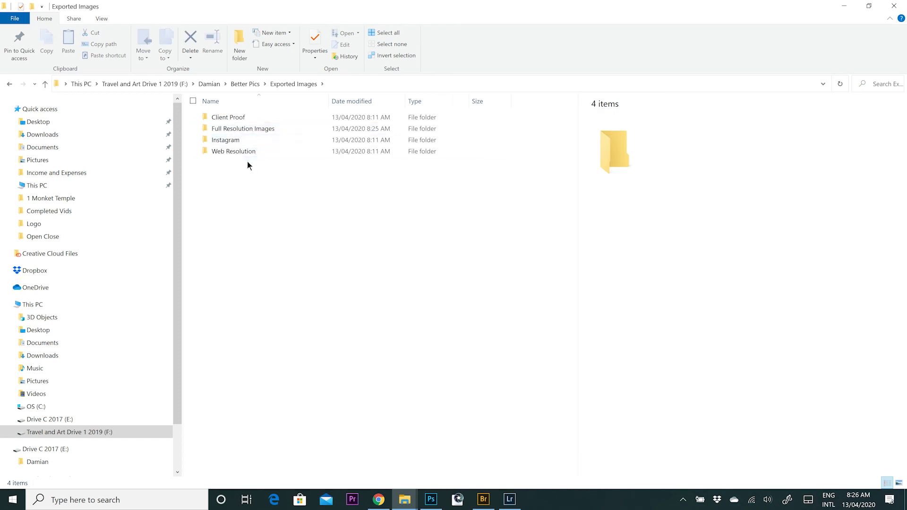
double_click(244, 128)
click(412, 178)
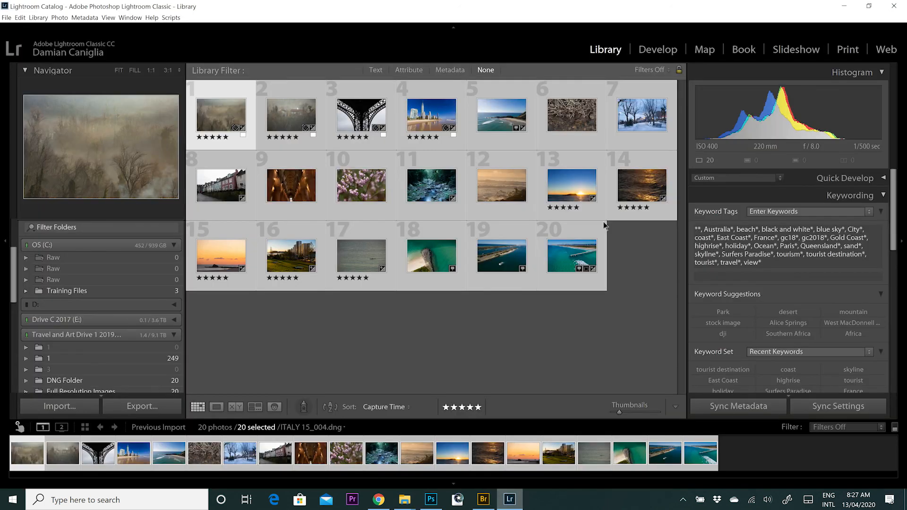
click(509, 500)
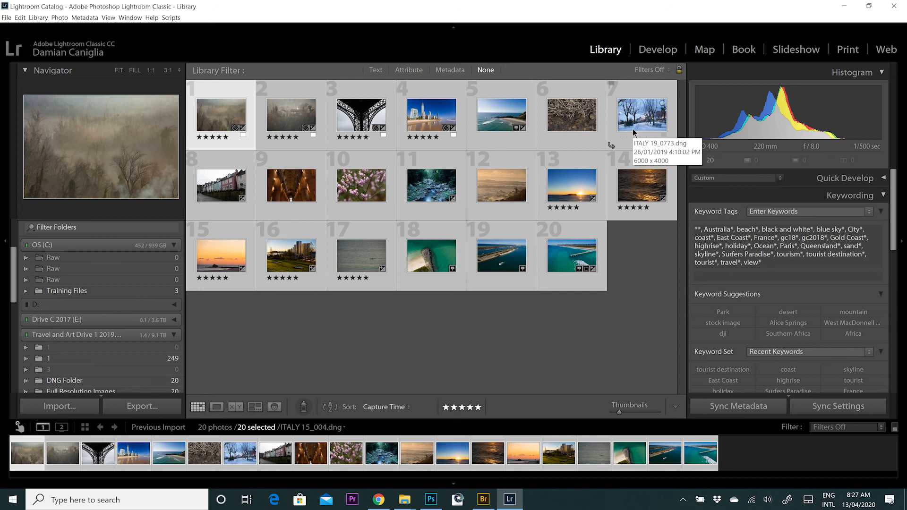